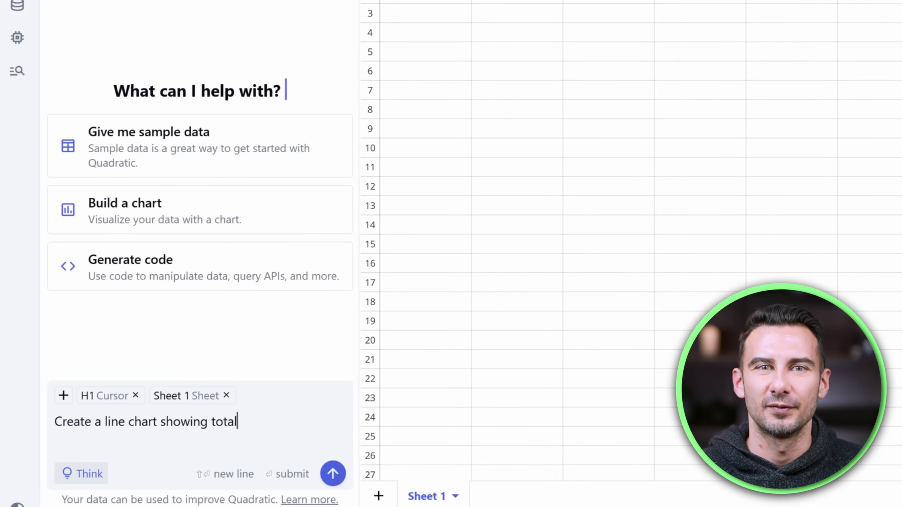
- Request a line chart of total monthly profit and play the Brain Activity animation
type("monthly profit")
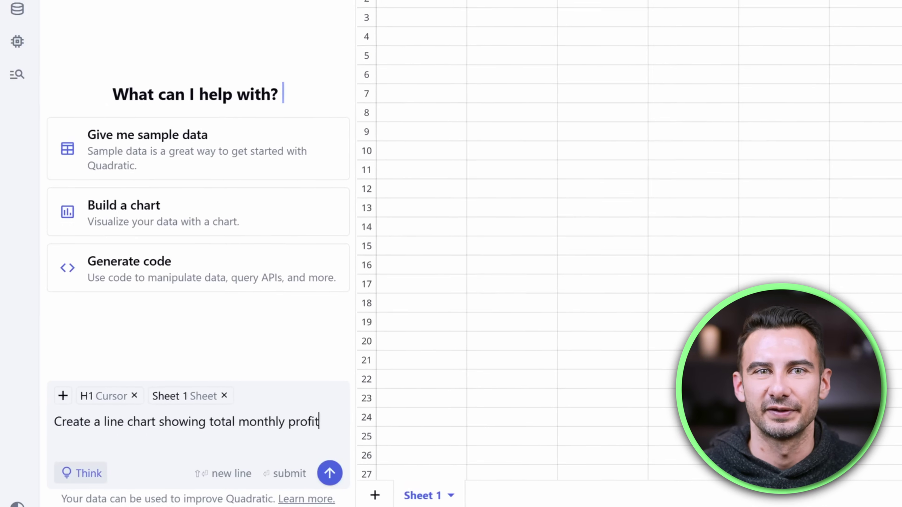
key("Return")
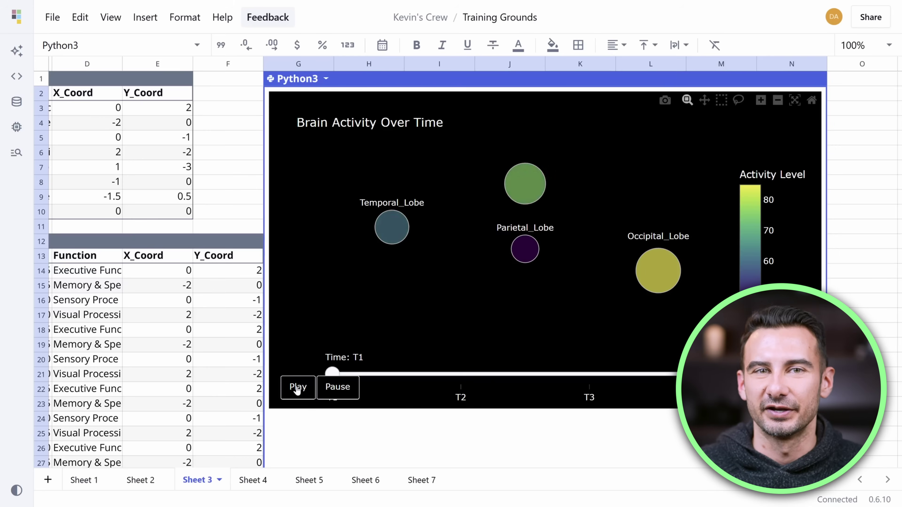
left_click(298, 388)
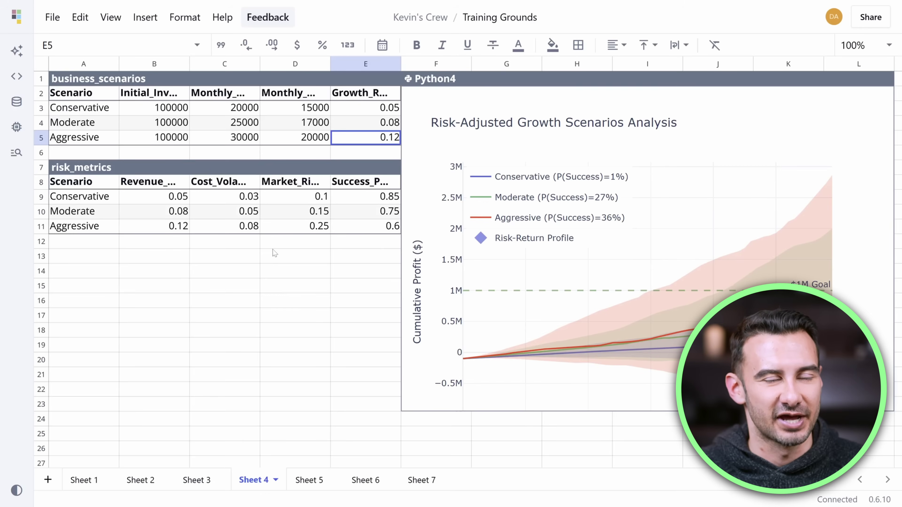
- Enter 0.15 in cell E5 and add the suggested Profit Margin column to the table
type(".15")
key("Return")
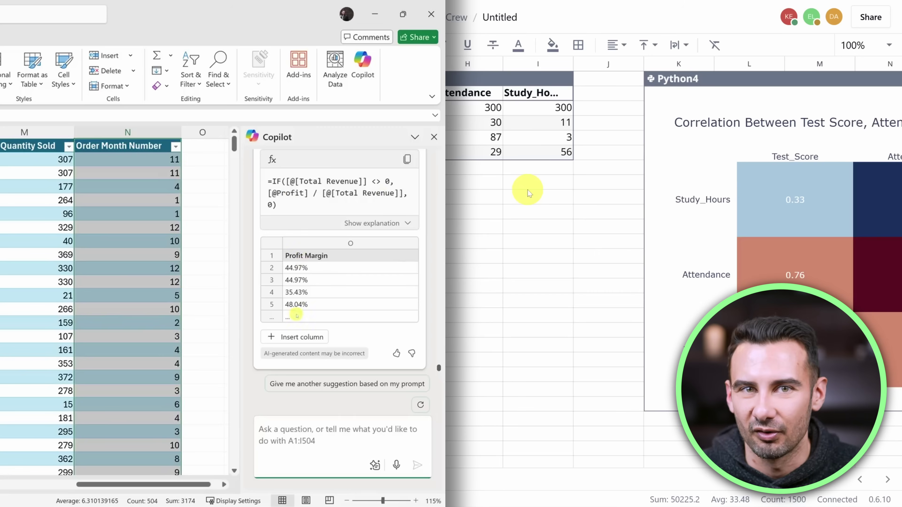
left_click(293, 337)
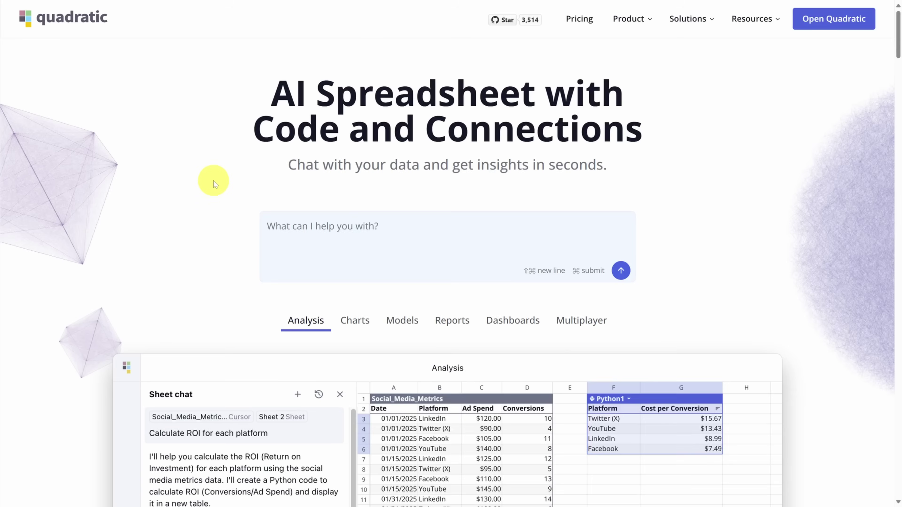
- Go into the Quadratic app, sign up for a new account, and create a blank spreadsheet
left_click(833, 22)
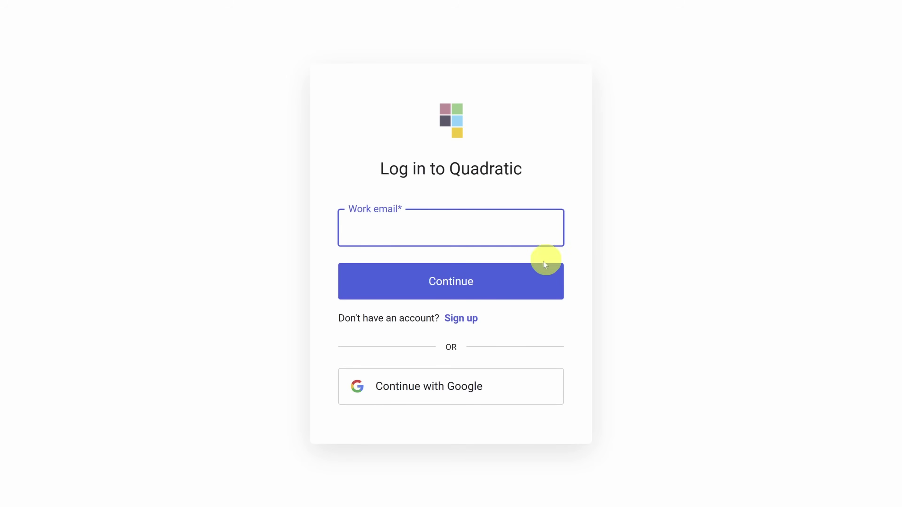
left_click(464, 318)
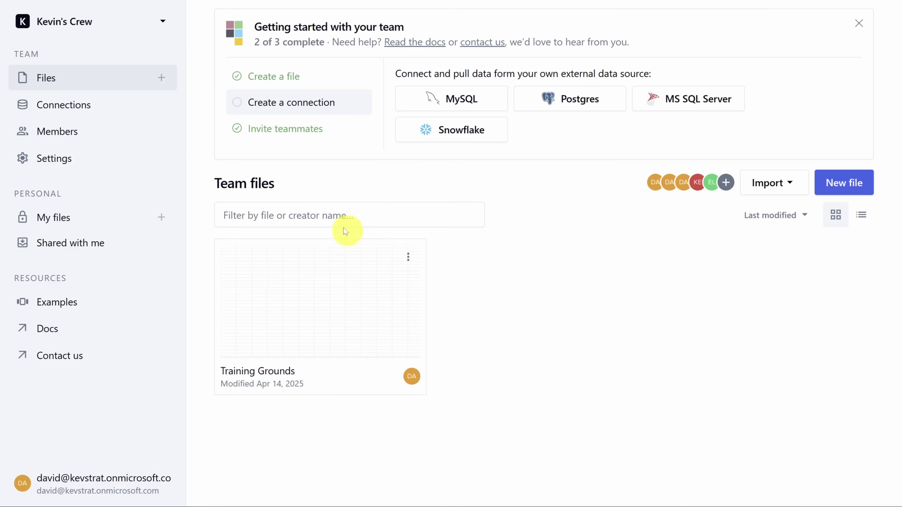
left_click(162, 79)
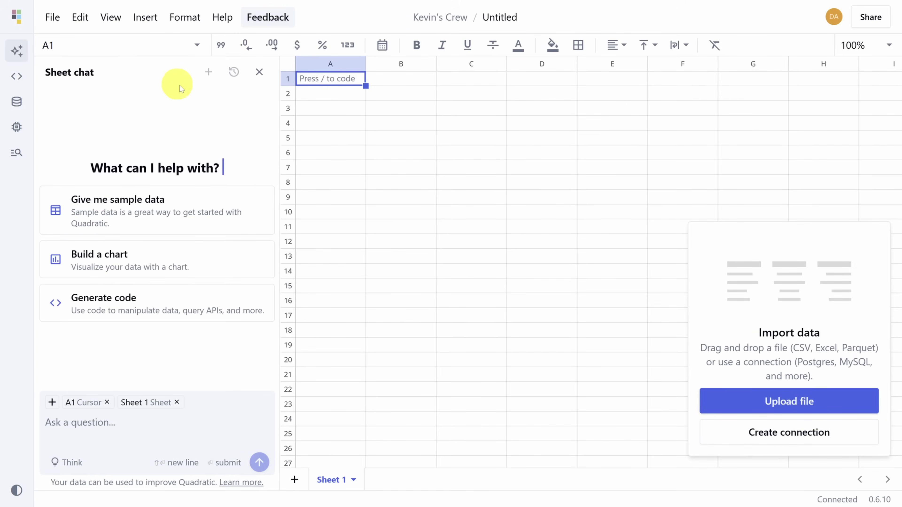
left_click(287, 168)
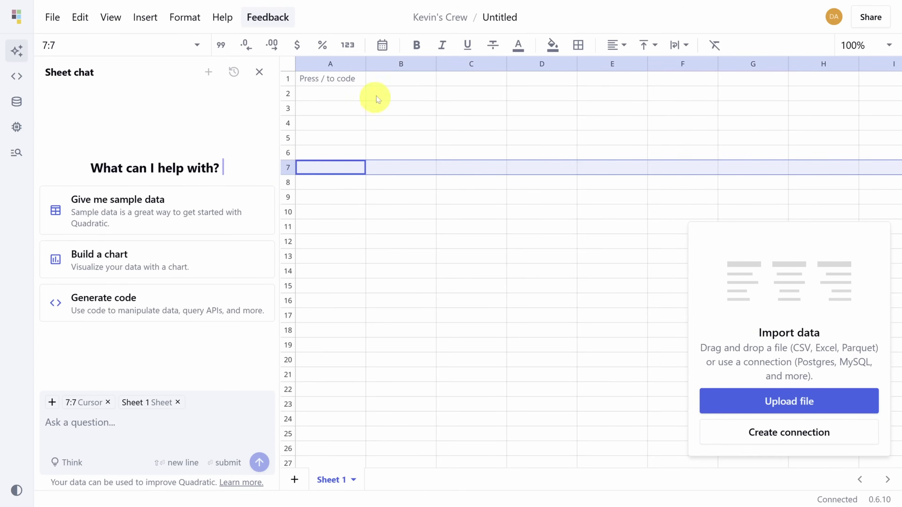
left_click(402, 65)
left_click(471, 63)
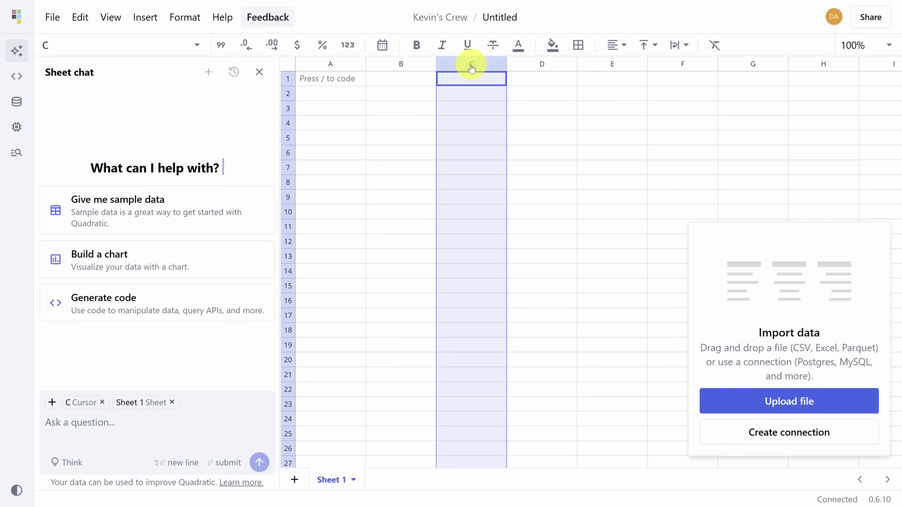
left_click(542, 65)
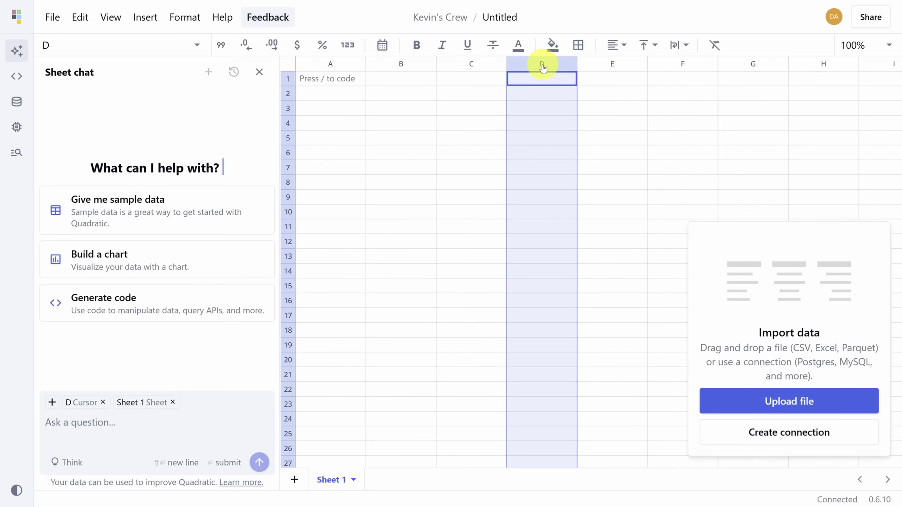
key("alt+Tab")
left_click_drag(604, 6, 670, 203)
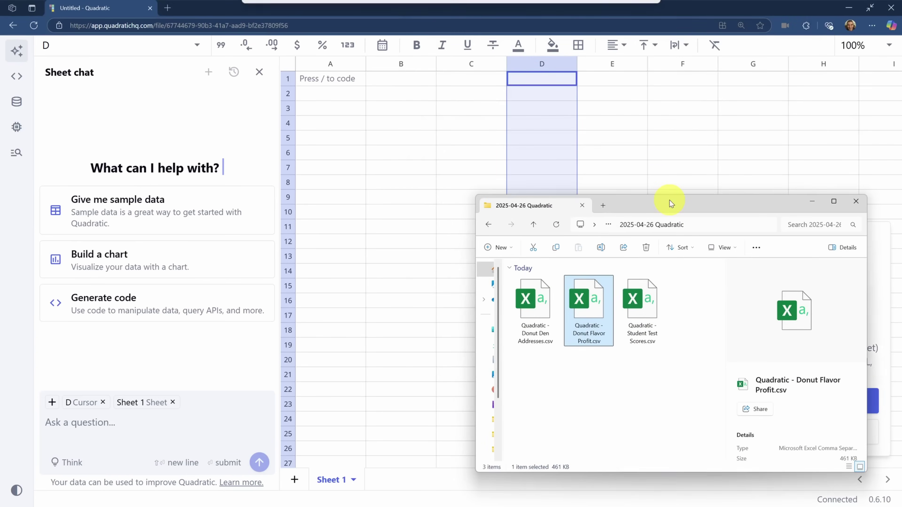
- Import the Donut Flavor Profit CSV, autofit the Flavor column, and browse down the rows
left_click_drag(593, 307, 323, 81)
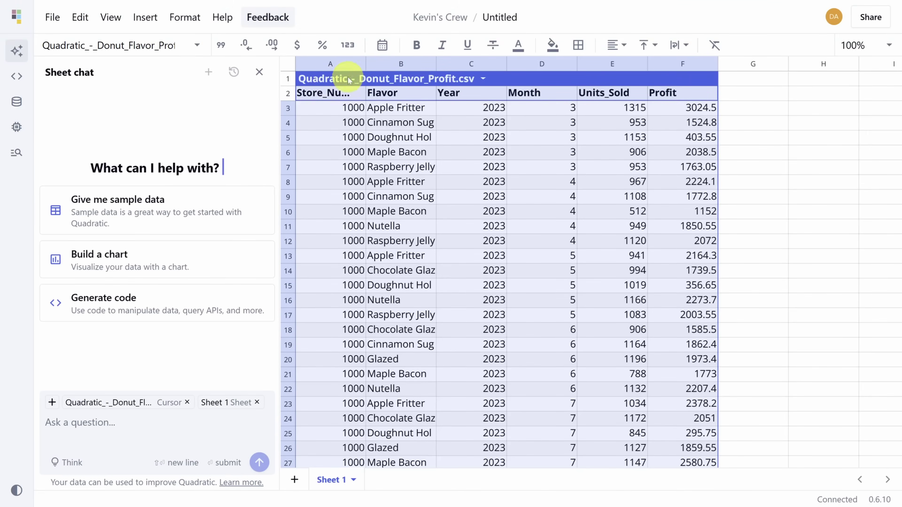
double_click(436, 65)
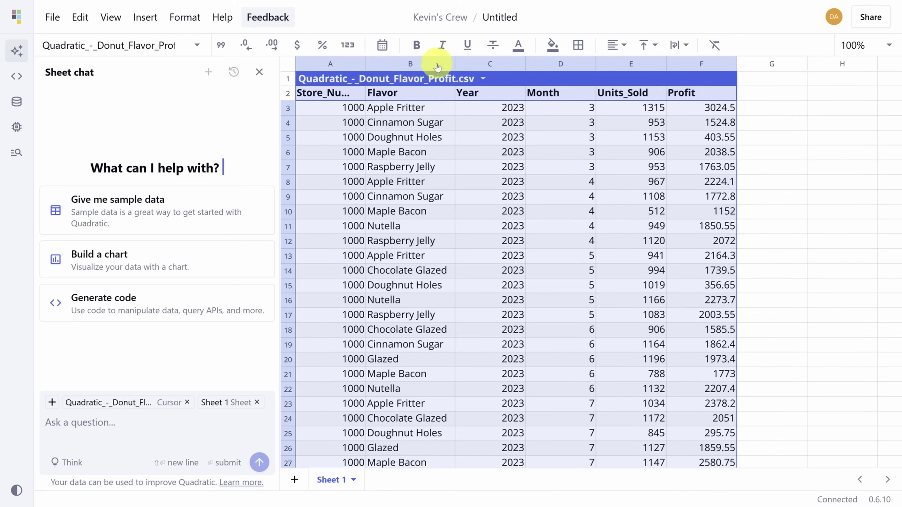
left_click(335, 136)
scroll(338, 152, "down", 15)
scroll(336, 183, "down", 20)
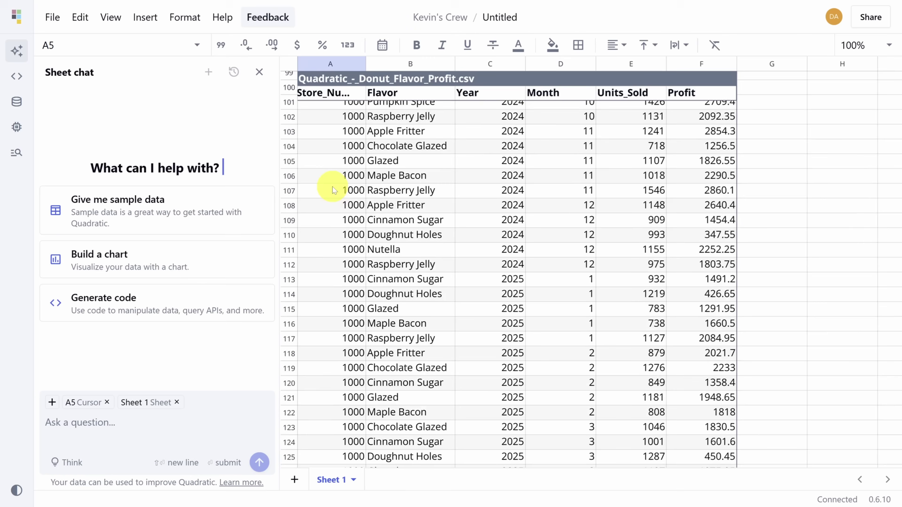
scroll(333, 187, "down", 4)
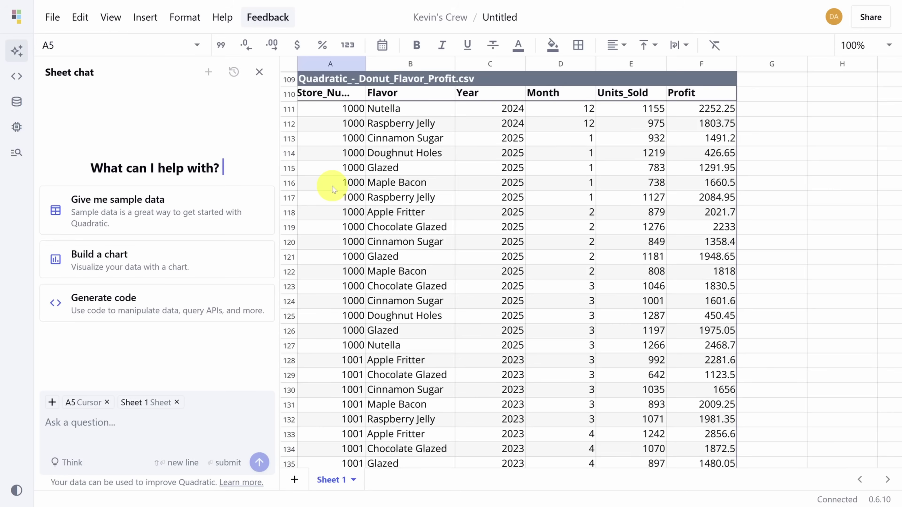
- Select the Maple Bacon entries in rows 116 and 122, then select the whole donut table
left_click_drag(332, 186, 411, 182)
left_click_drag(348, 271, 383, 272)
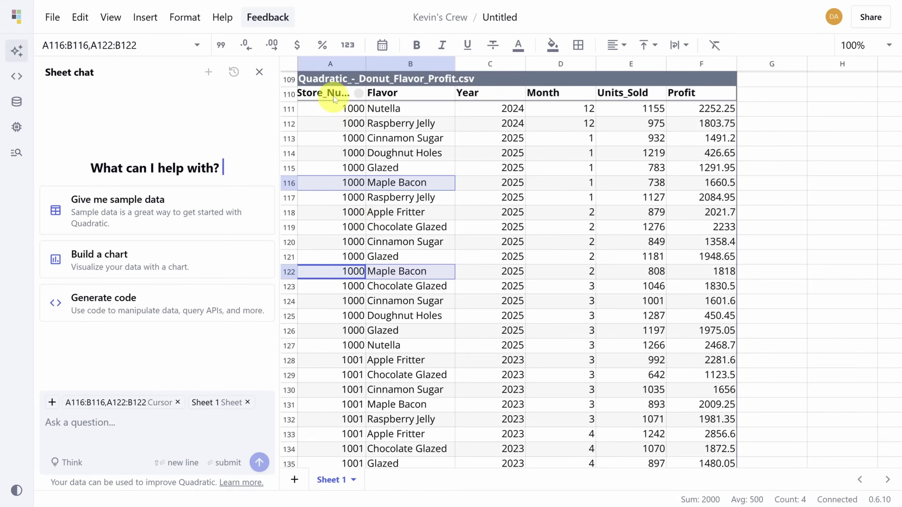
left_click(323, 78)
left_click(86, 425)
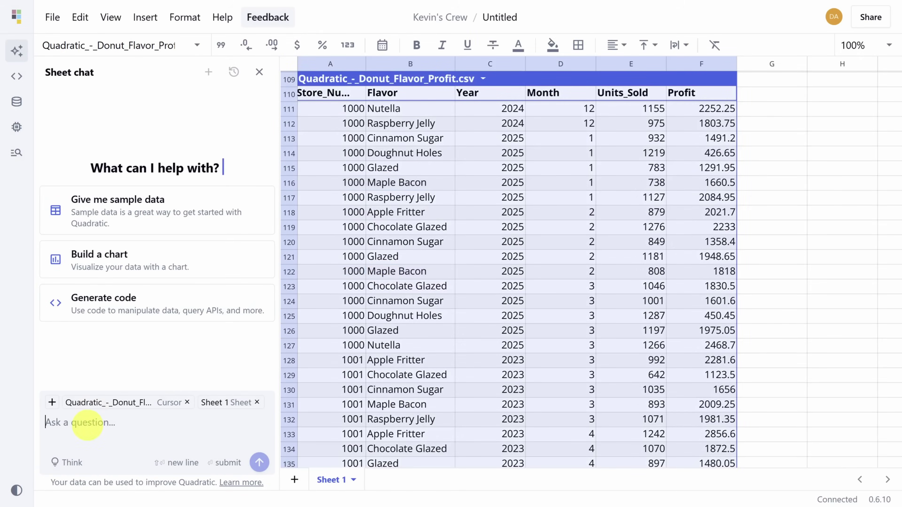
- Ask the sheet AI to calculate rolling 12-month profit by store number and flavor
type("Calculate the rolling last 12 months of profit for each row based on store number and donut flavor.")
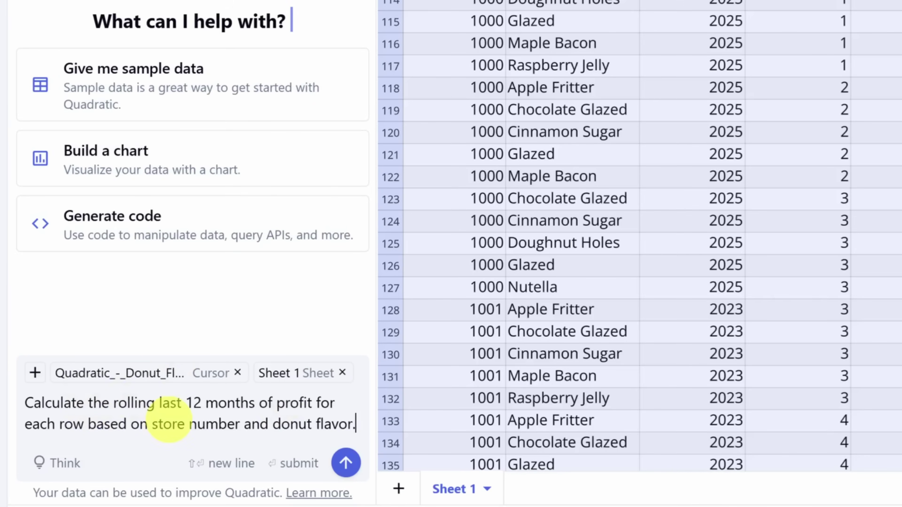
key("Return")
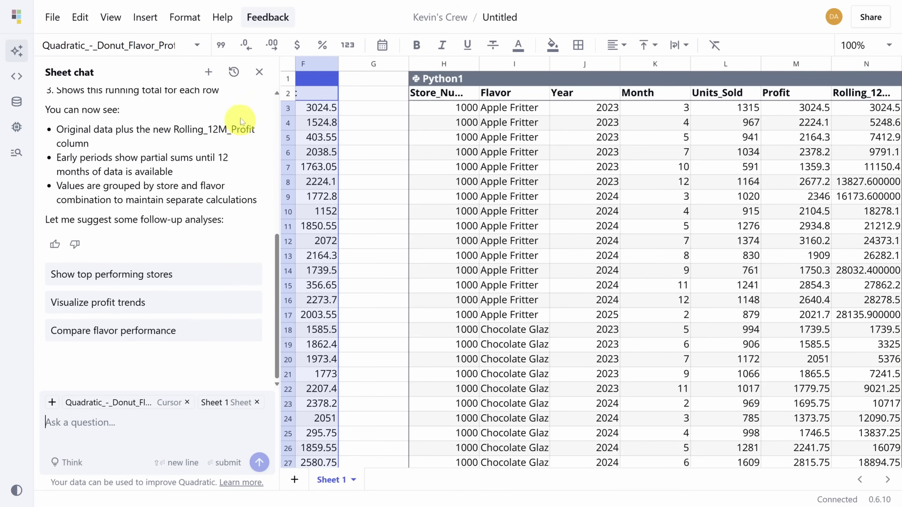
left_click(258, 72)
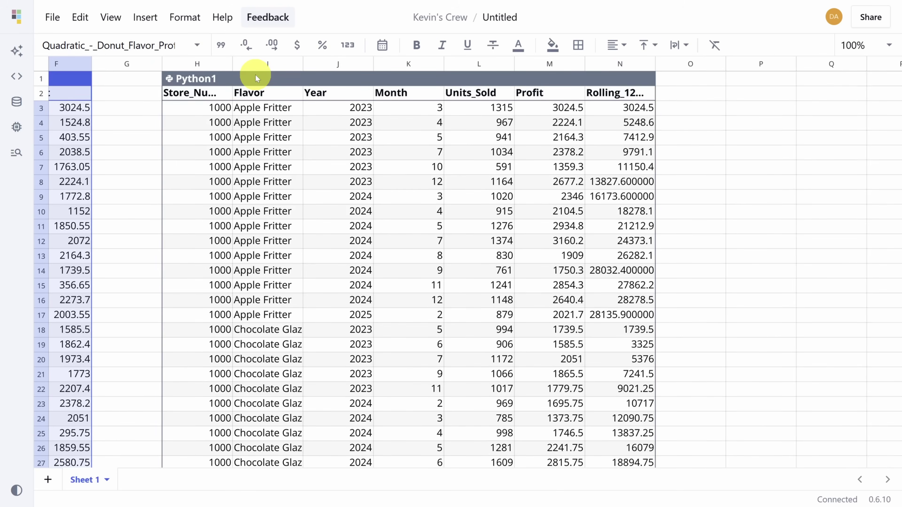
scroll(177, 211, "left", 10)
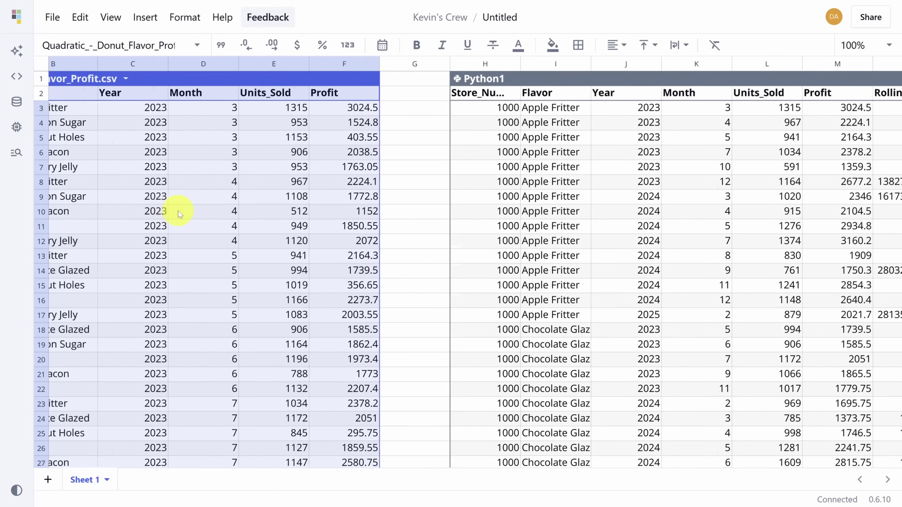
scroll(177, 210, "right", 3)
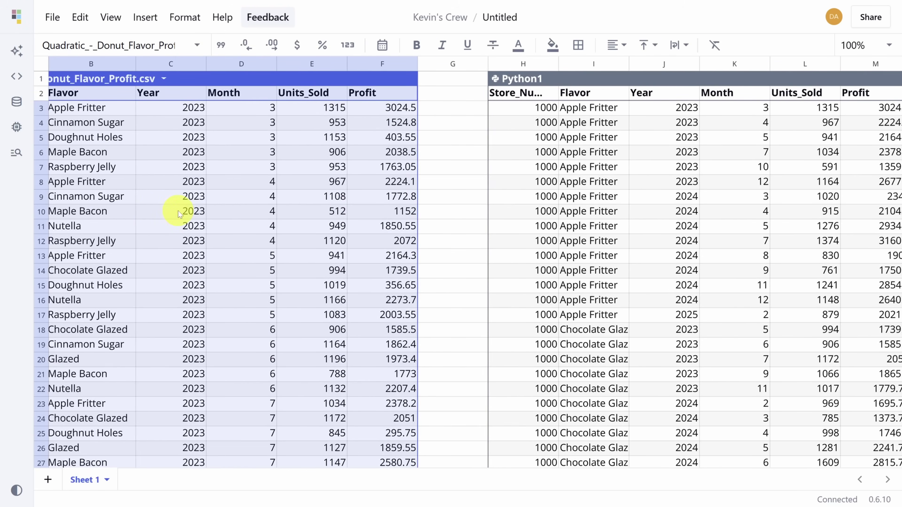
double_click(206, 62)
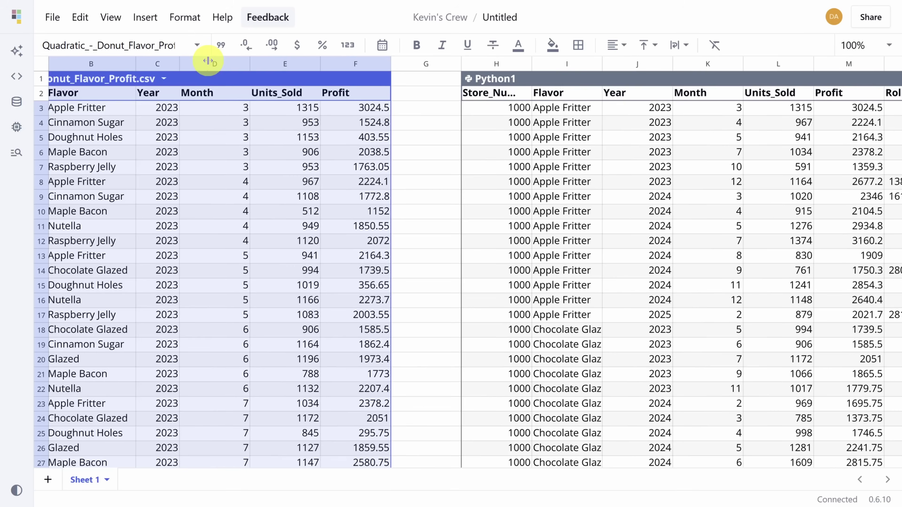
double_click(250, 64)
double_click(655, 64)
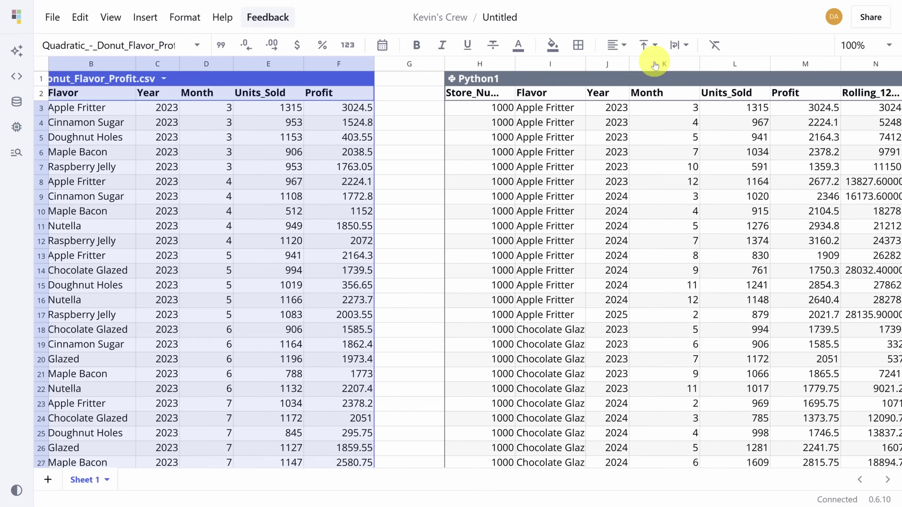
double_click(700, 65)
left_click(348, 111)
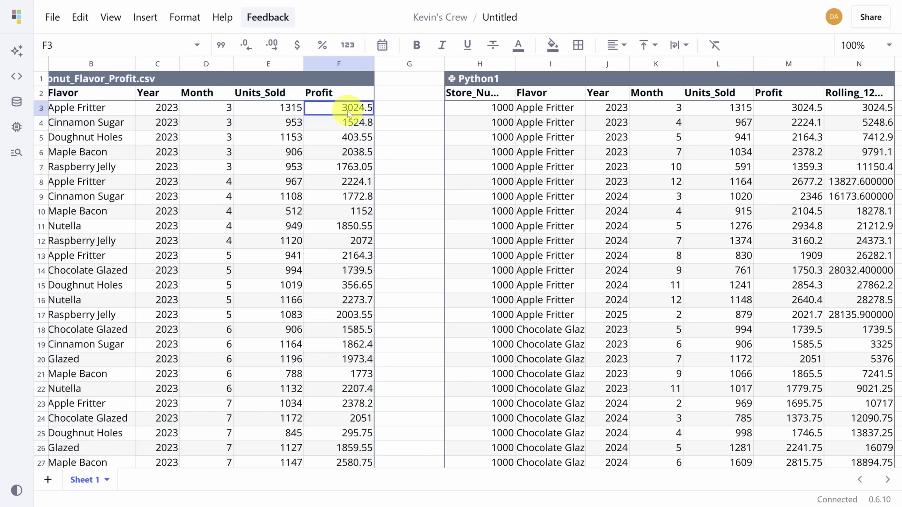
left_click(342, 184, "ctrl")
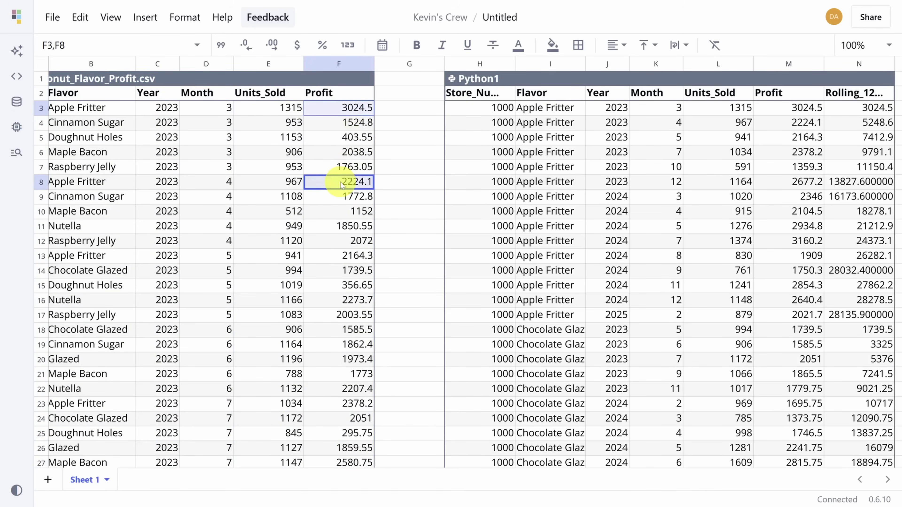
left_click(346, 255, "ctrl")
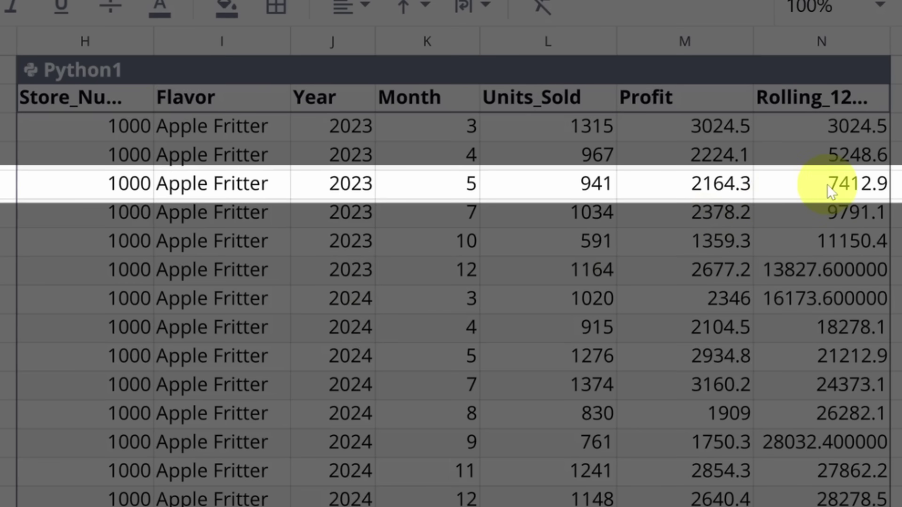
left_click(828, 192)
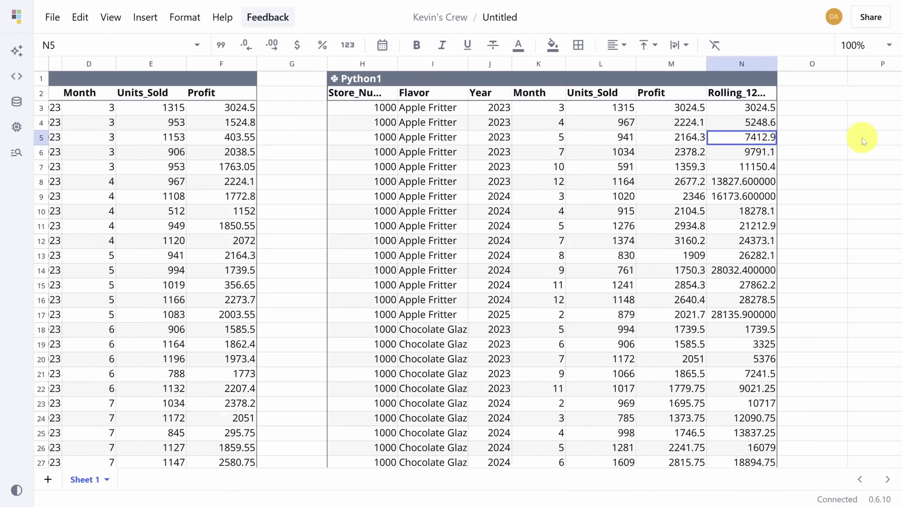
scroll(862, 138, "right", 5)
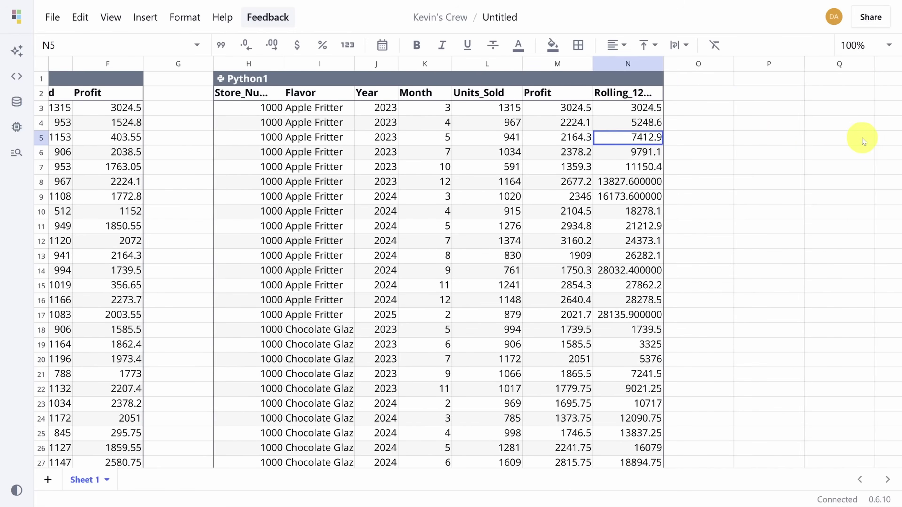
- Import Donut Den Addresses.csv into column P and autofit the Address column
key("alt+Tab")
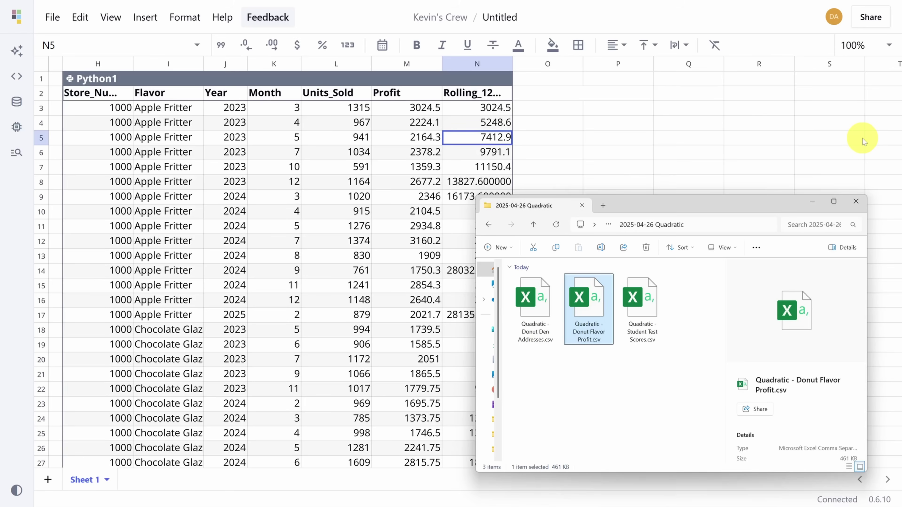
left_click_drag(531, 313, 618, 88)
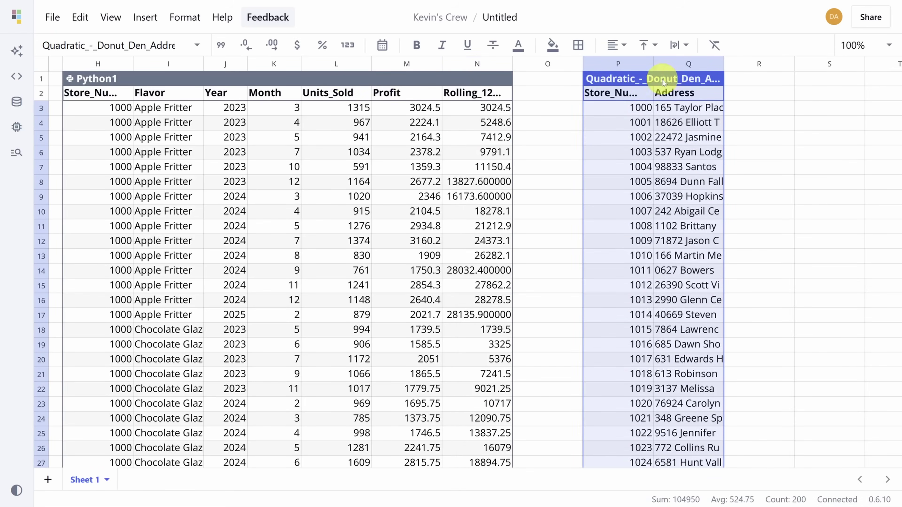
double_click(725, 64)
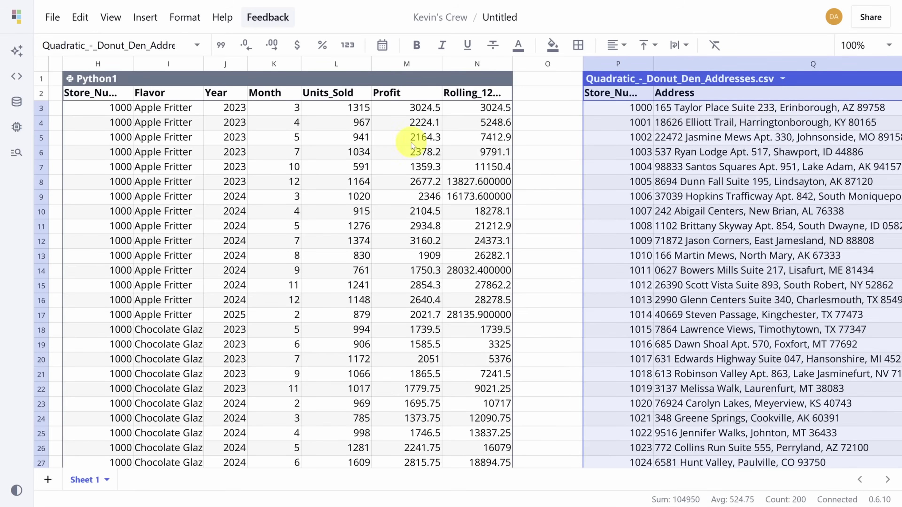
- Open the Python1 table's code editor and scroll through its pandas rolling-profit code
left_click(91, 79)
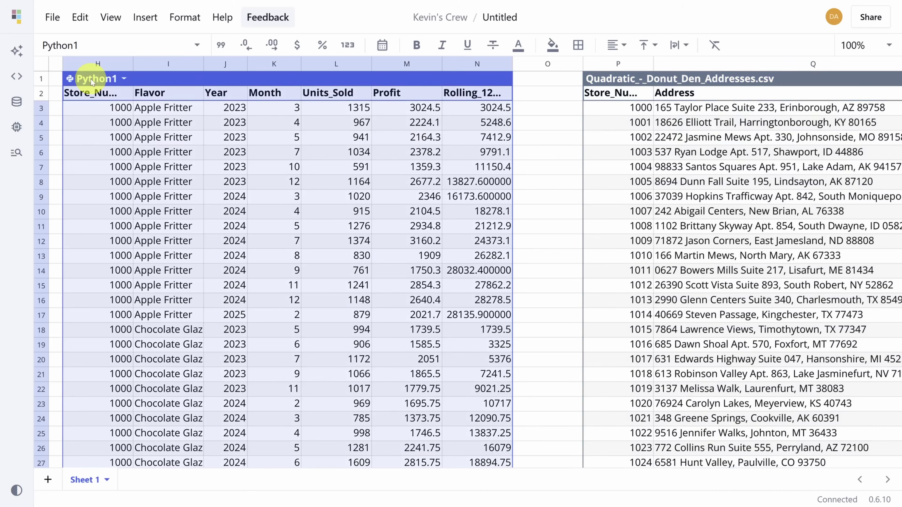
left_click(124, 79)
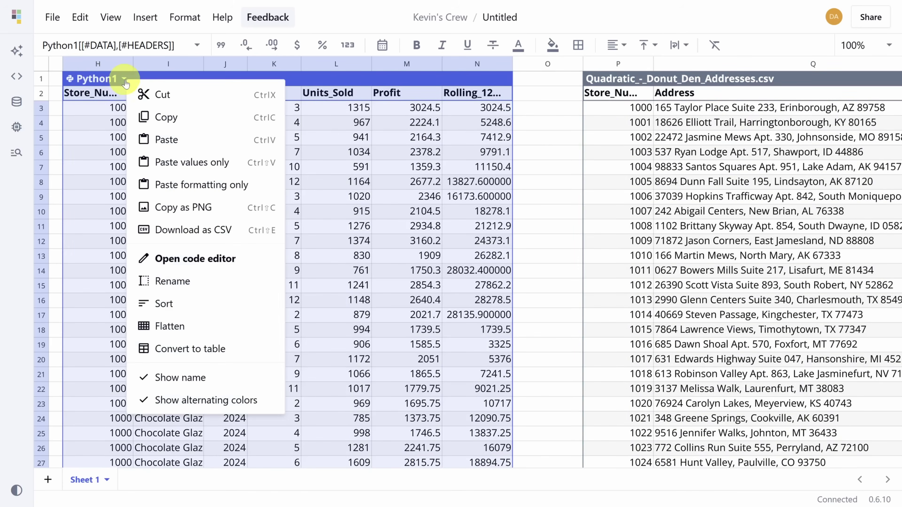
left_click(193, 258)
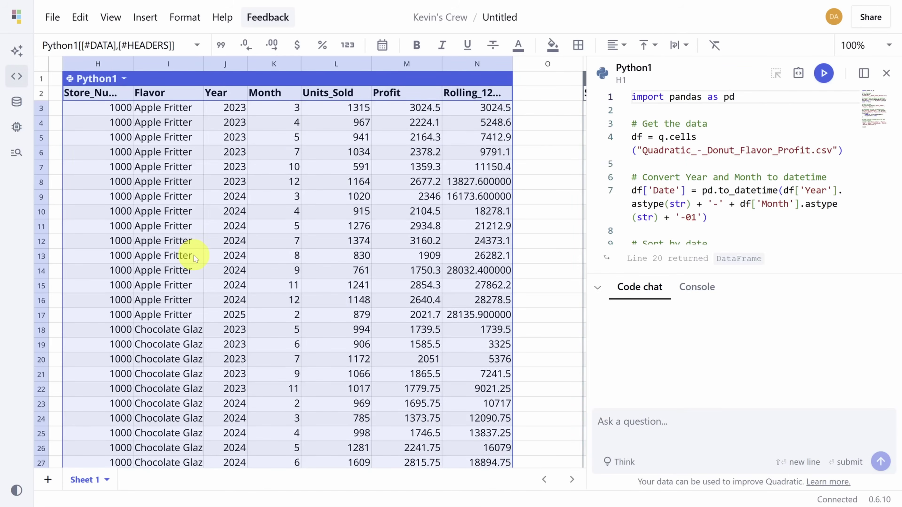
scroll(715, 131, "down", 3)
scroll(715, 135, "down", 3)
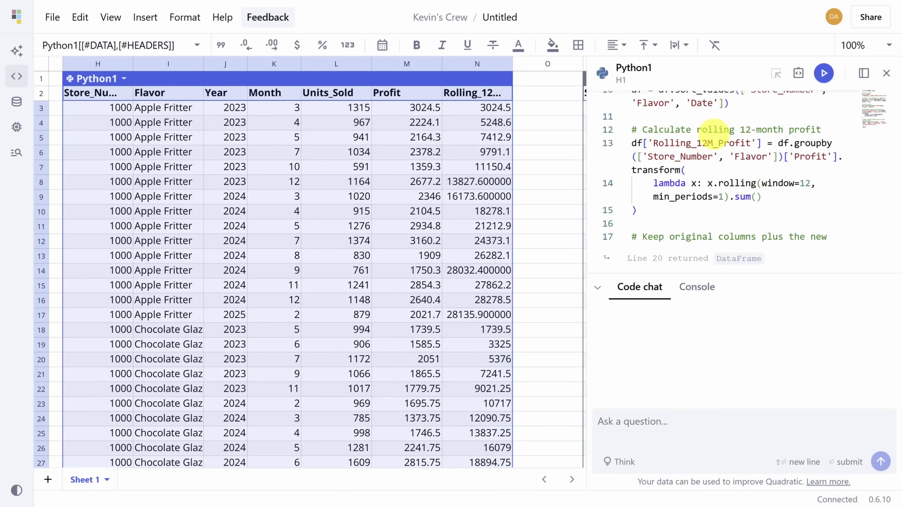
- Have the code AI add a State column from each address, accept it, and close the editor
left_click(660, 421)
type("Add a State column using the 2-letter state code inside the store's address in column Q.")
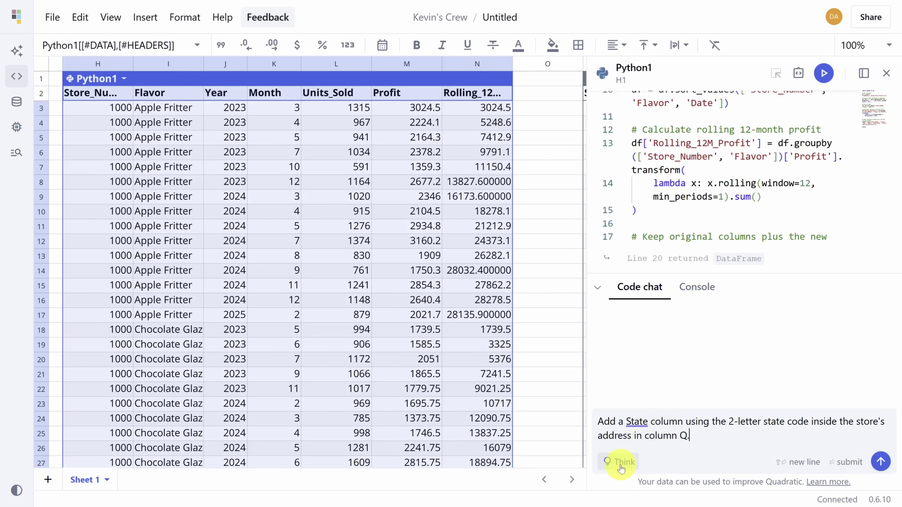
left_click(880, 462)
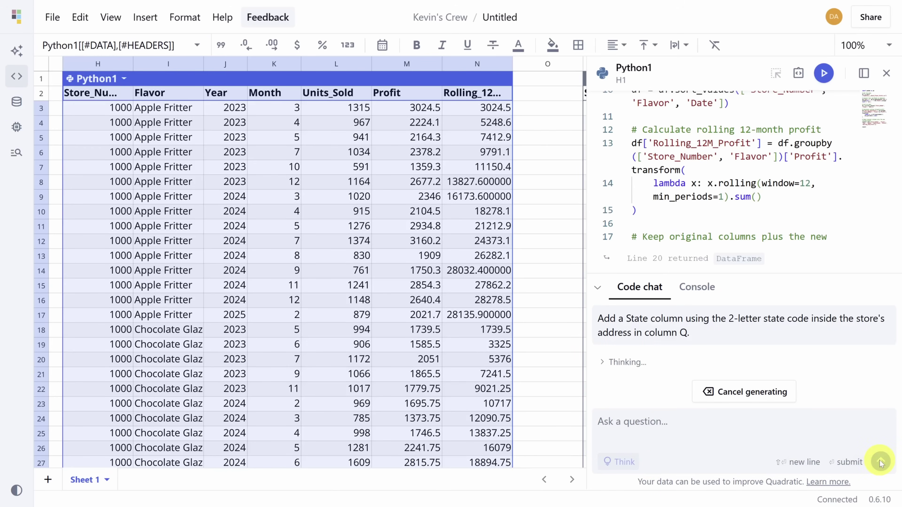
scroll(241, 261, "down", 15)
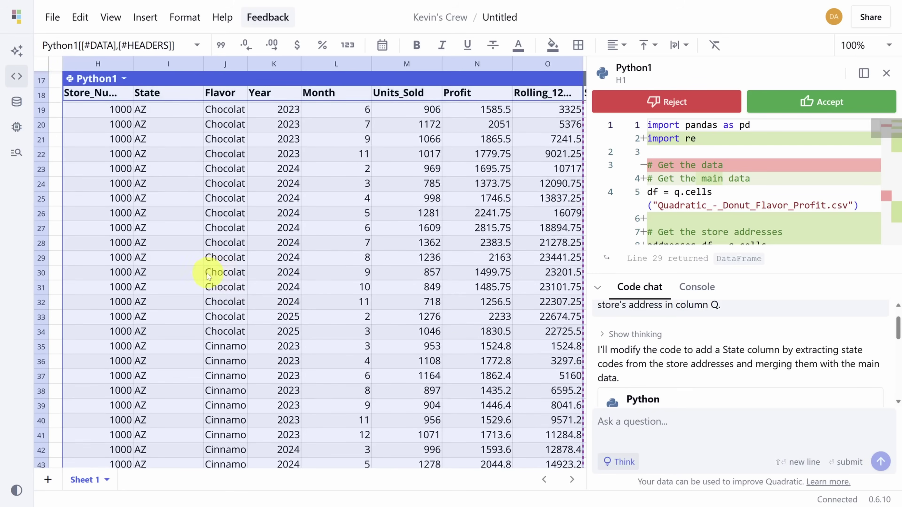
scroll(180, 254, "down", 20)
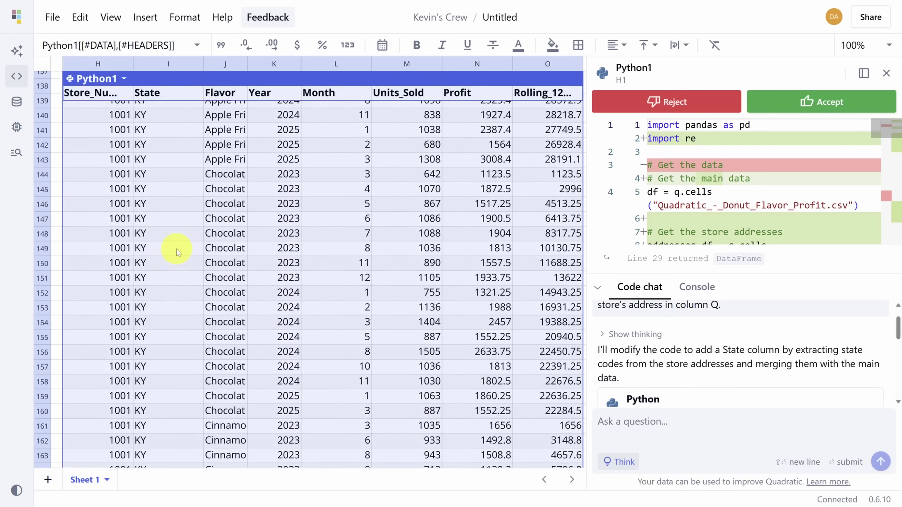
scroll(742, 165, "down", 5)
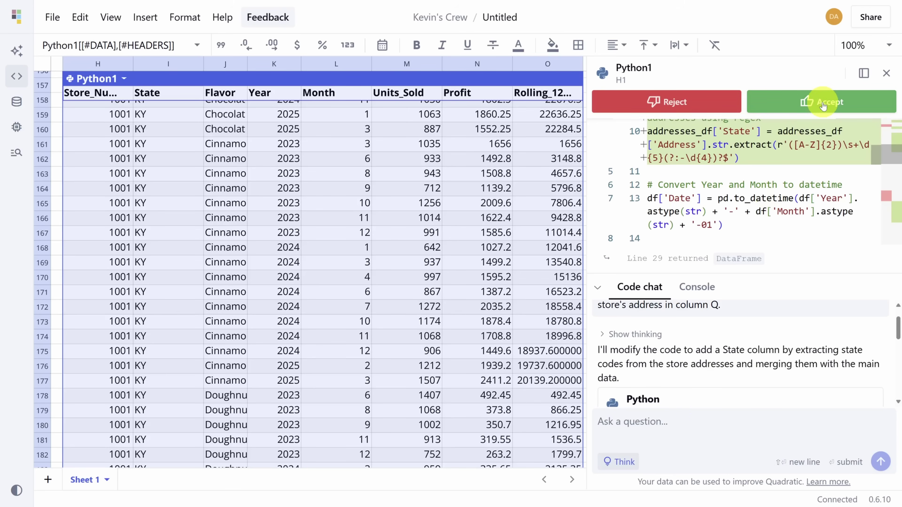
left_click(823, 105)
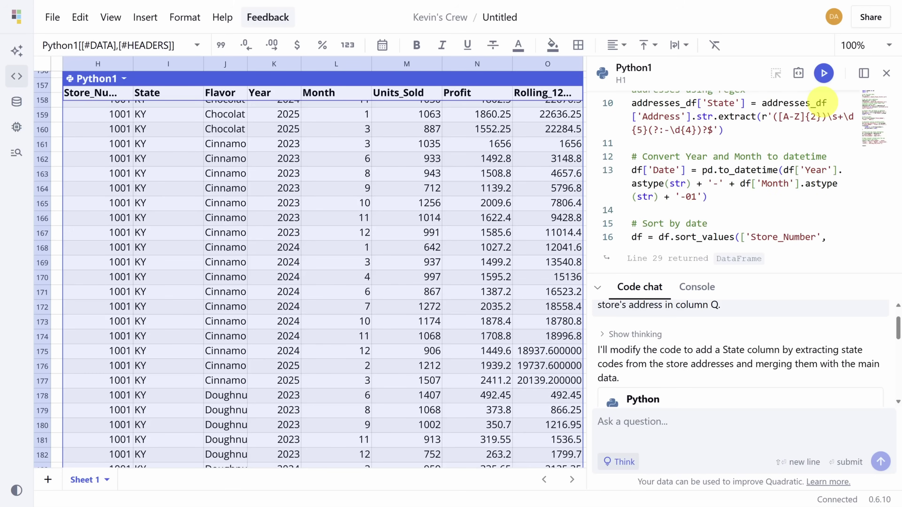
left_click(886, 73)
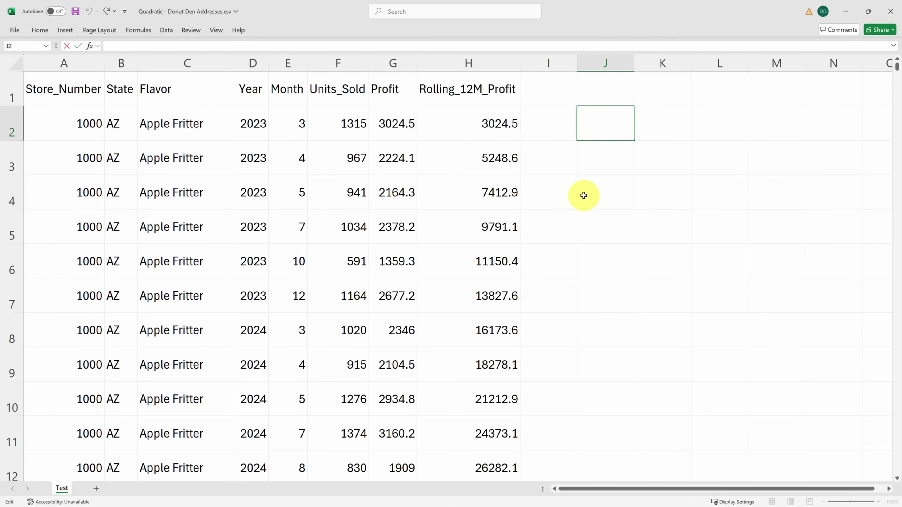
- Discard a started =GROUPBY(FILTER( formula in J2 and select the Apple Fritter cell C2
type("=GROUP")
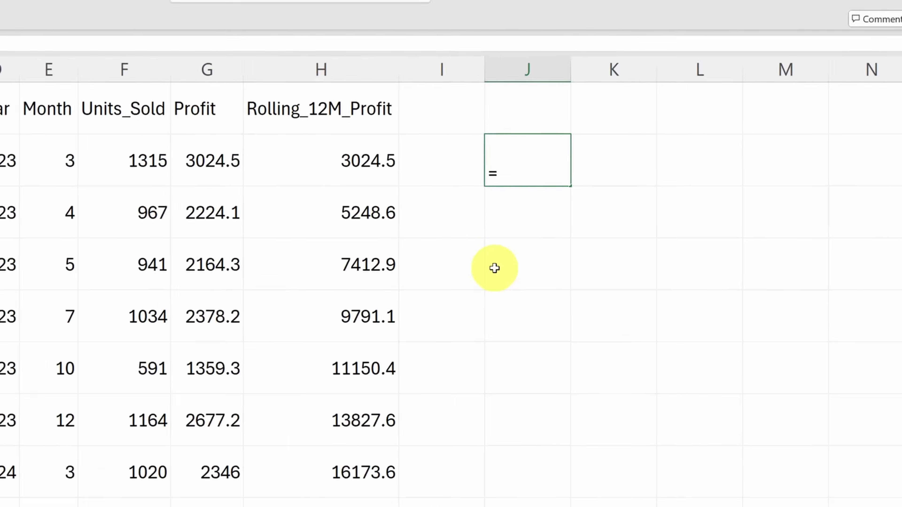
type("BY(")
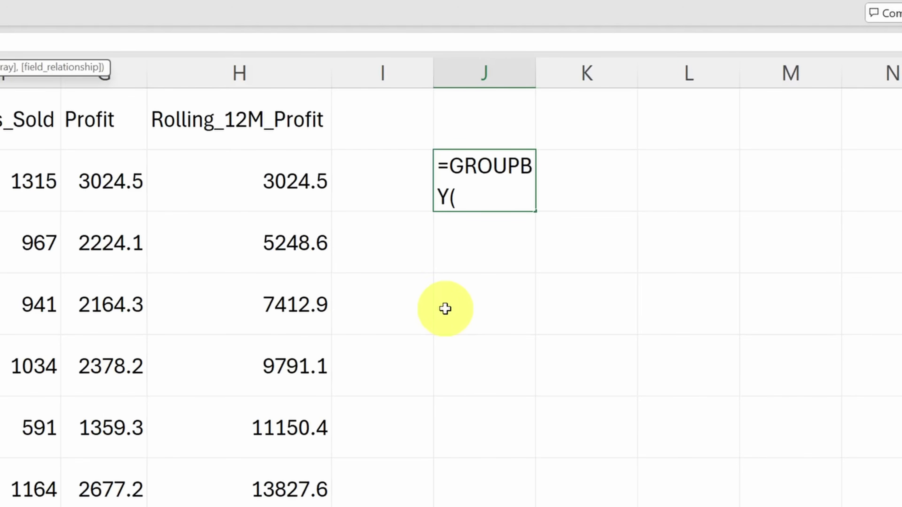
type("FILTER(")
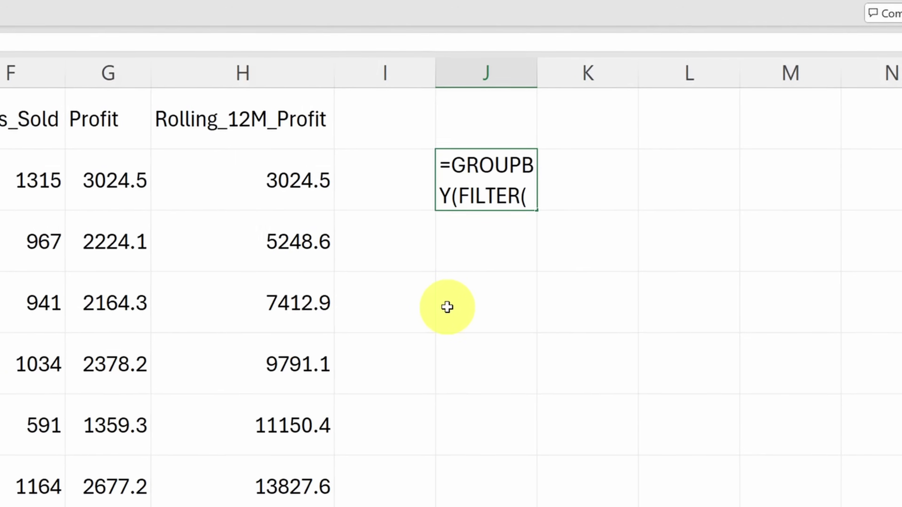
key("Escape")
left_click(139, 138)
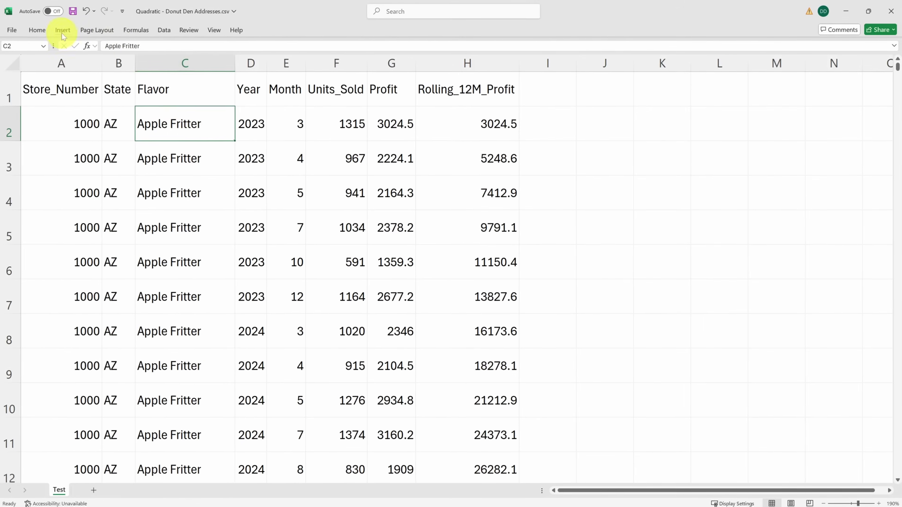
- Insert a 2-D clustered column chart from the Insert tab
left_click(64, 30)
left_click(333, 48)
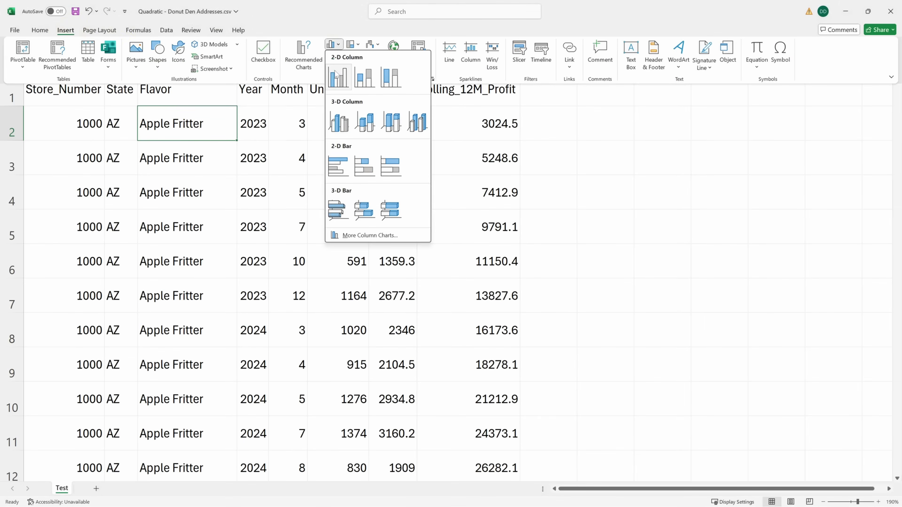
left_click(335, 71)
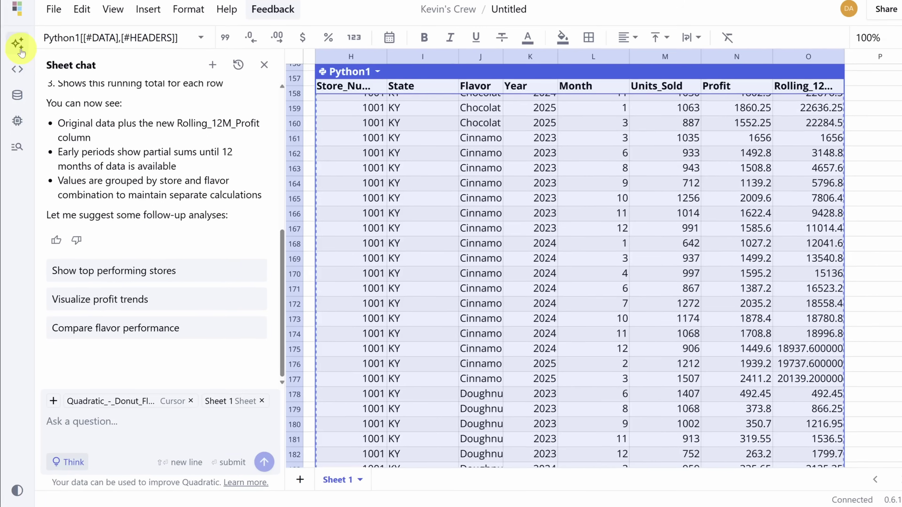
- Request a bar chart of total profit by state in 2024 and open the Python2 chart's code
type("Add a bar chart to summarize total profit by state in 2024.")
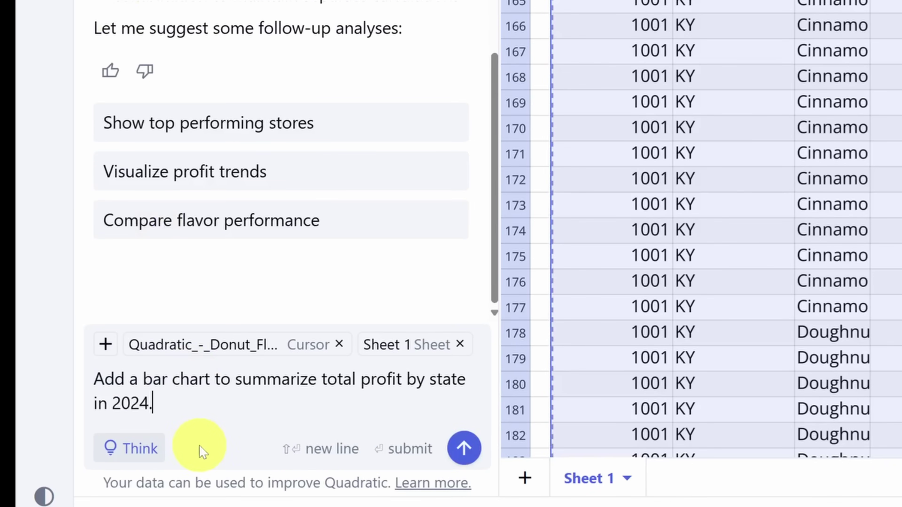
key("Return")
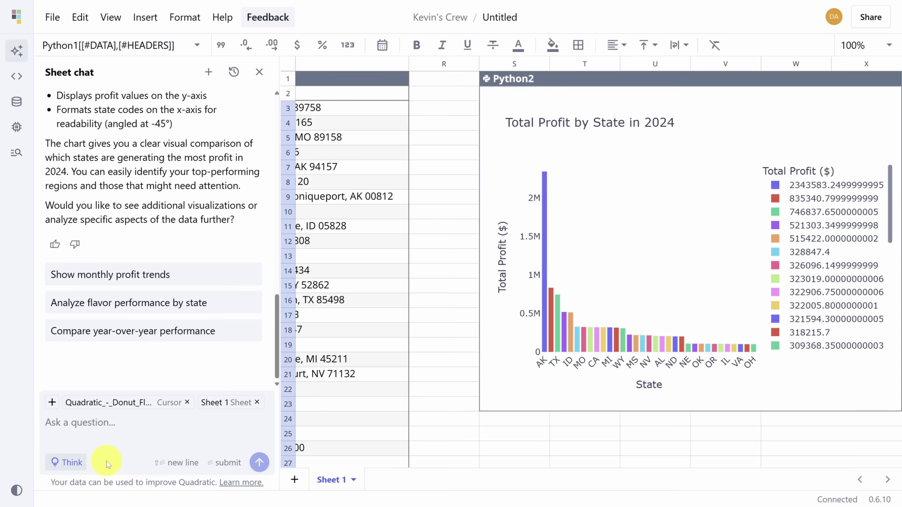
left_click(513, 80)
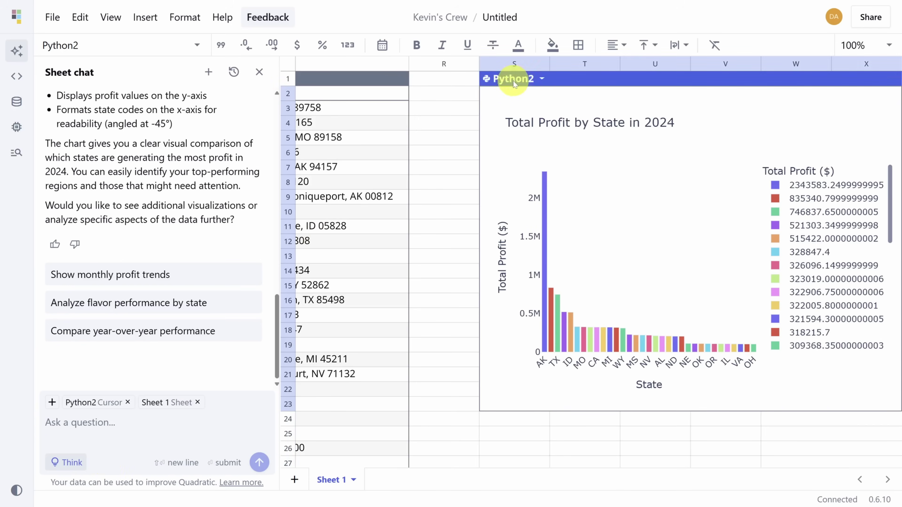
left_click(540, 78)
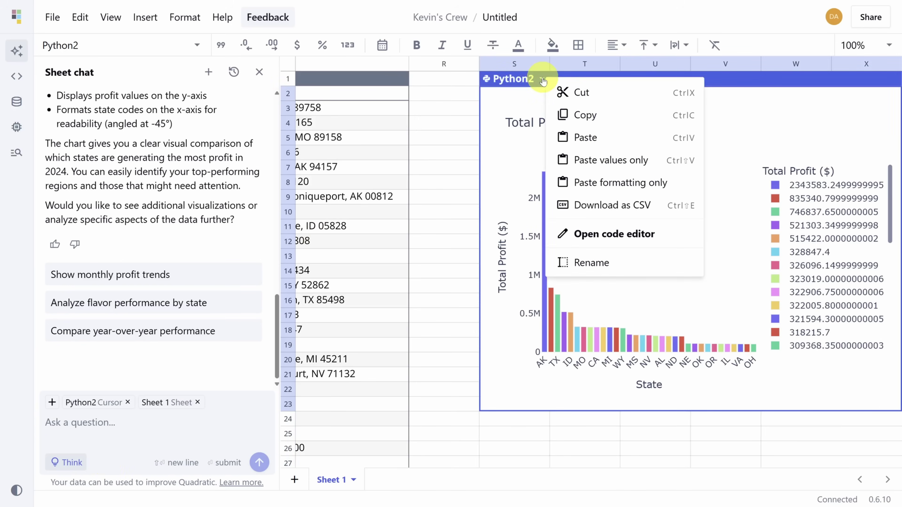
left_click(596, 235)
- Limit the Python2 chart to the top 10 states and close the sheet chat
left_click(643, 422)
type("Top 10 states only")
key("Return")
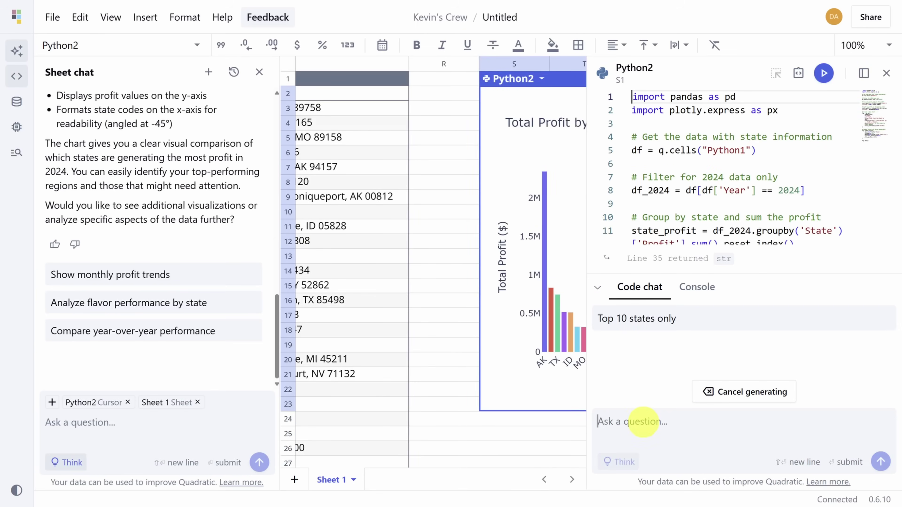
left_click(259, 72)
scroll(378, 202, "right", 3)
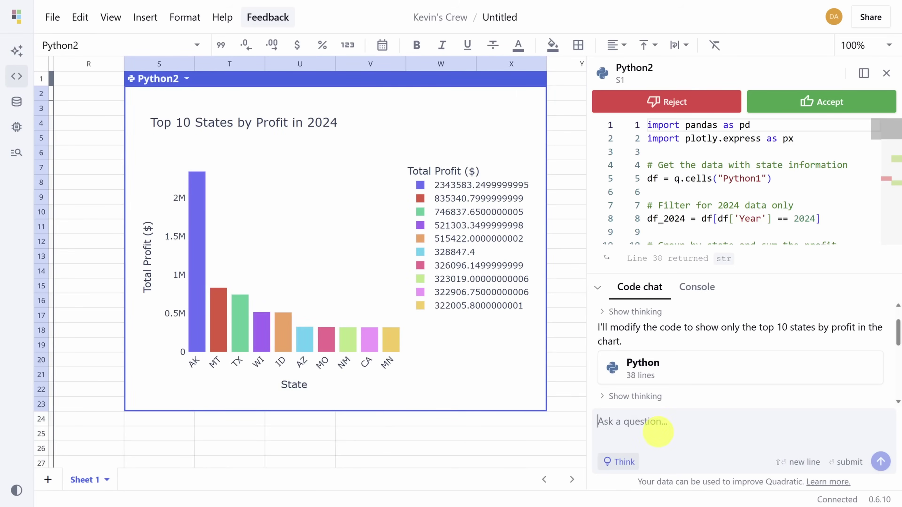
- Ask the code AI to make the chart colours better and review its colour-scheme note
type("Make the colors better")
key("Return")
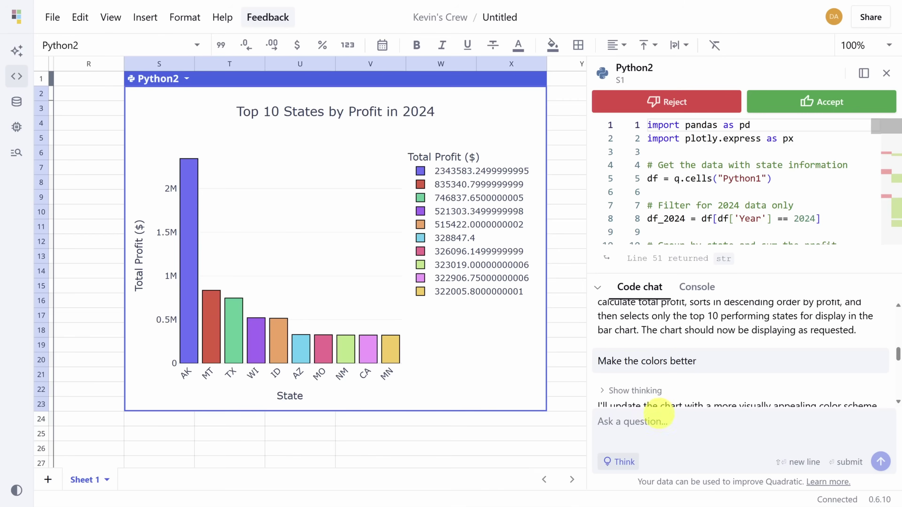
scroll(692, 348, "down", 3)
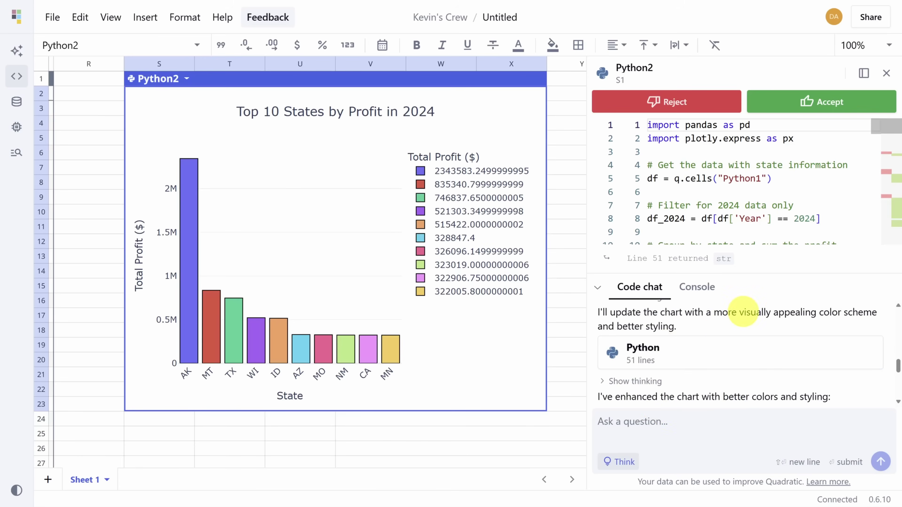
left_click_drag(714, 312, 874, 311)
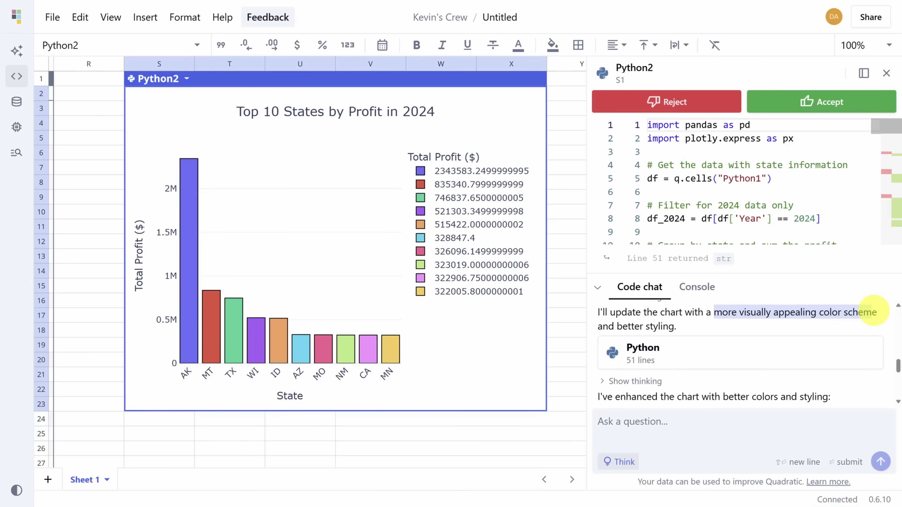
- Have the AI remove the chart legend and accept the code changes
left_click(704, 419)
type("Remove the legend")
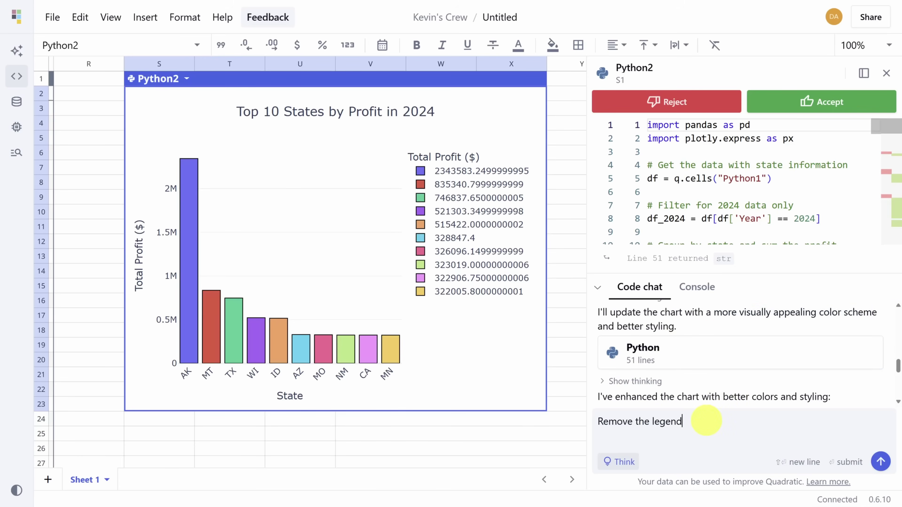
key("Return")
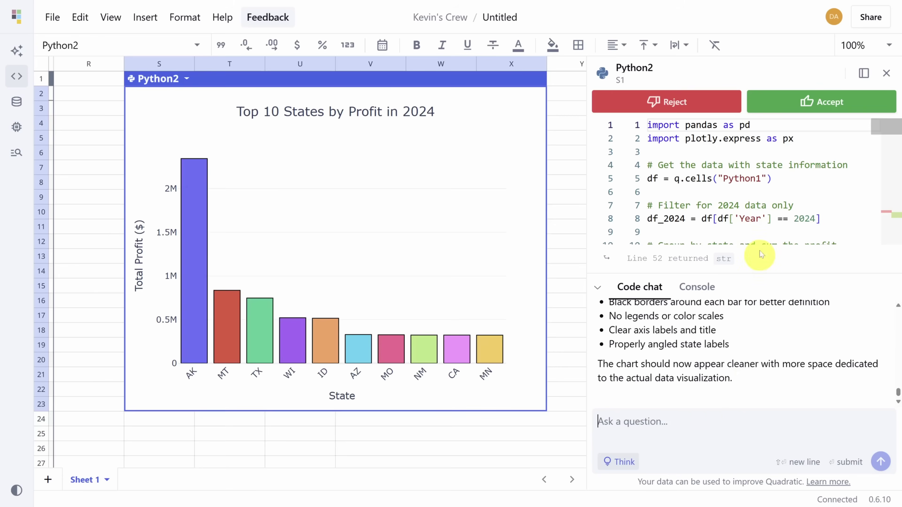
left_click(807, 103)
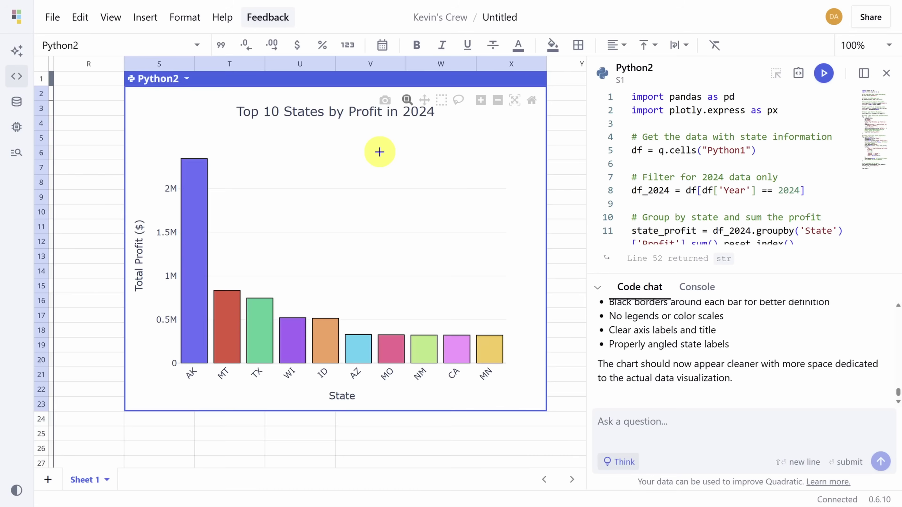
- Zoom the profit chart into the middle states' bars, reset it to all ten states, then close its code editor
left_click_drag(276, 286, 381, 377)
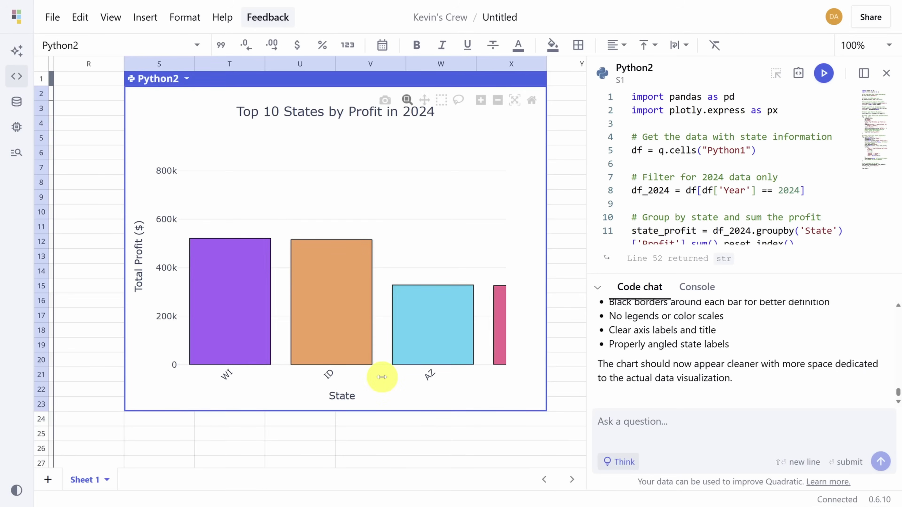
double_click(311, 198)
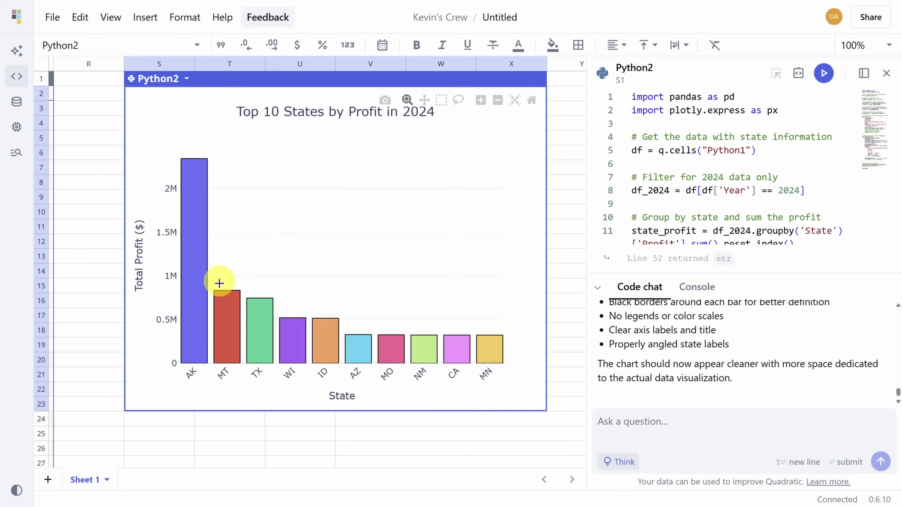
mouse_move(261, 333)
mouse_move(291, 339)
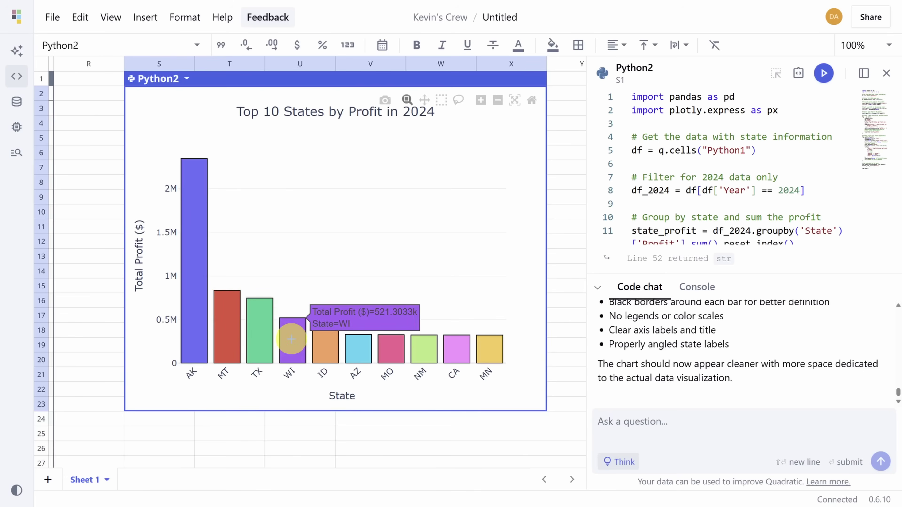
left_click(886, 73)
scroll(374, 183, "left", 15)
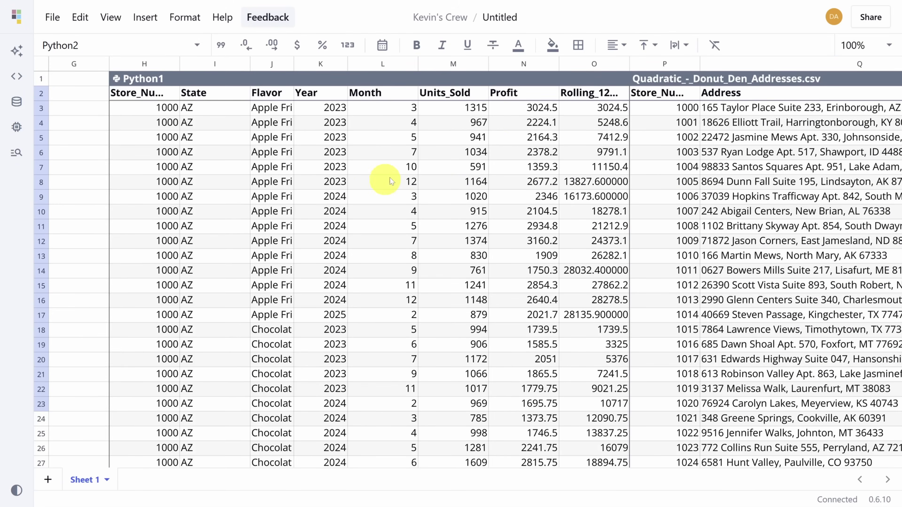
- Format column O as dollar currency and move the Python1 table down to start at row 10
left_click(591, 65)
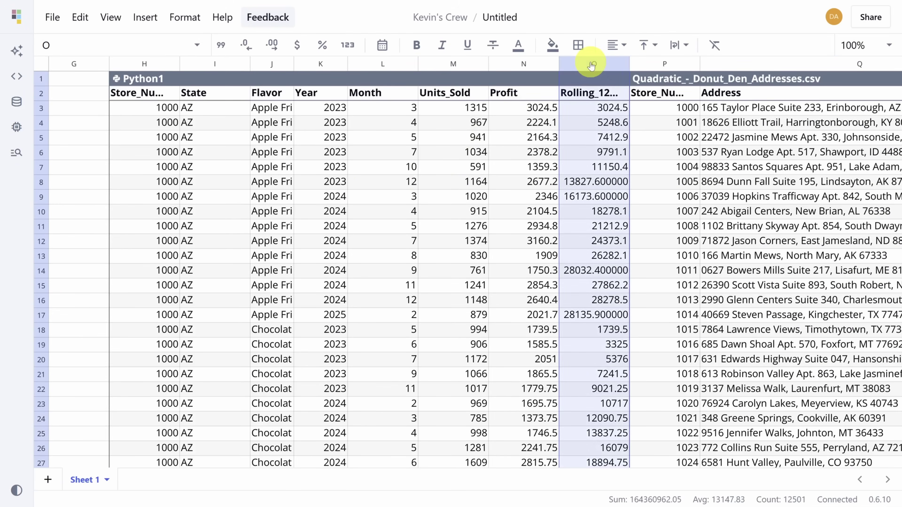
left_click(297, 46)
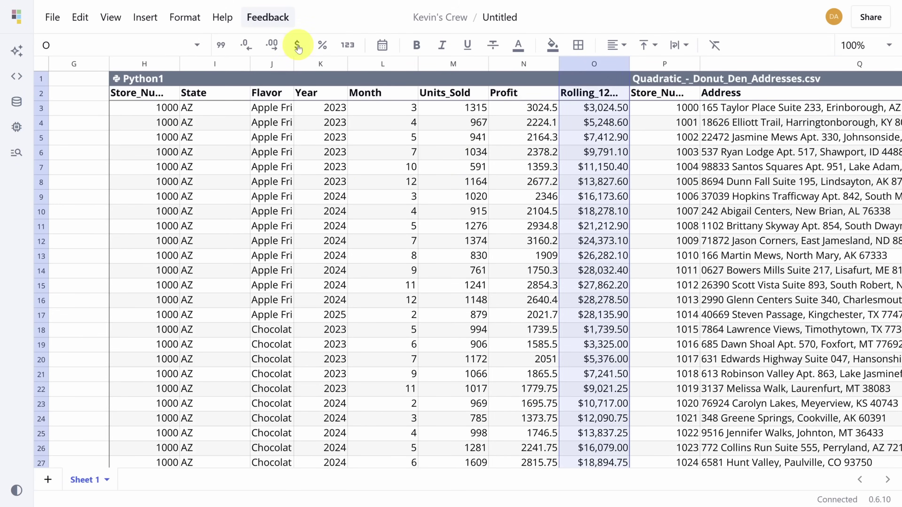
left_click_drag(146, 79, 140, 217)
left_click(382, 156)
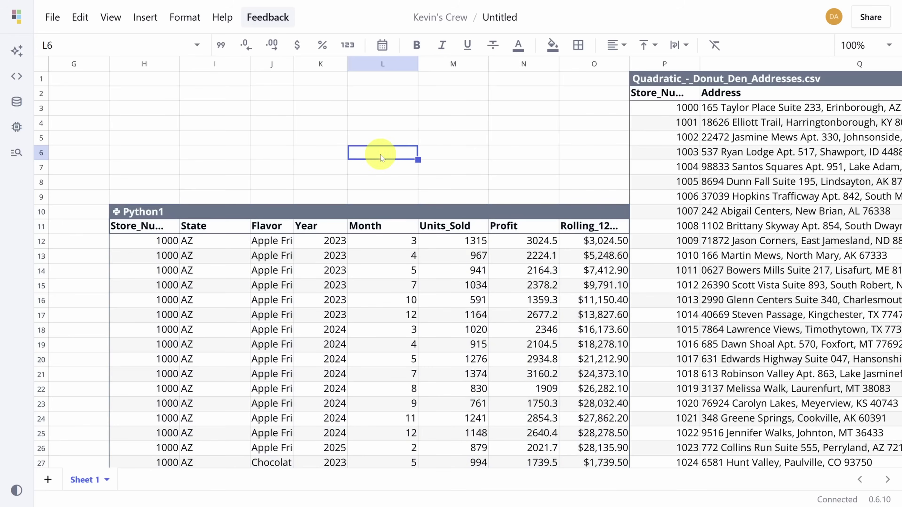
- Enter =SUM(N12:N13) in L6 to total the first two Profit values (5248.6)
type("=SUM(")
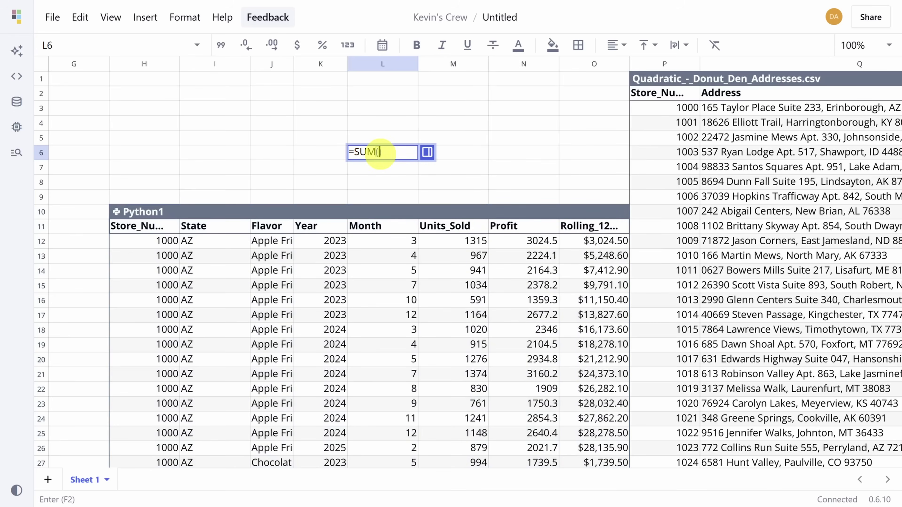
left_click_drag(523, 242, 527, 254)
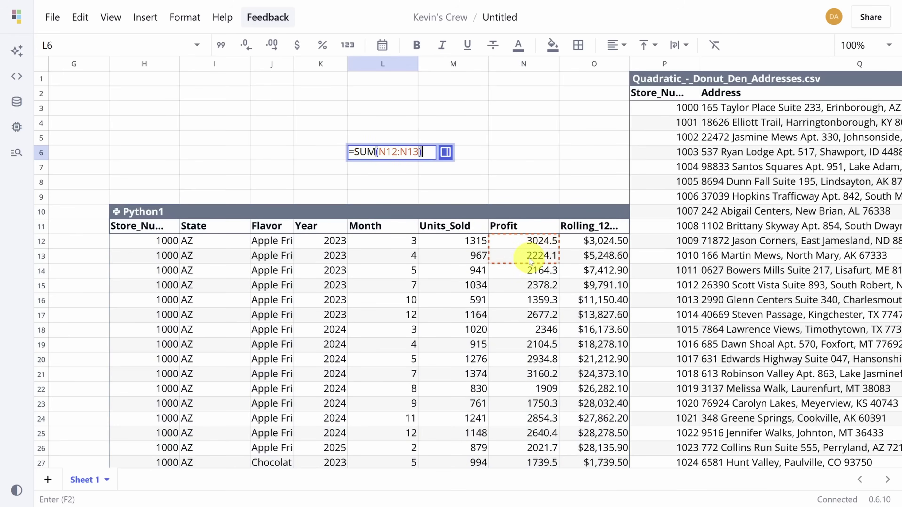
key("Return")
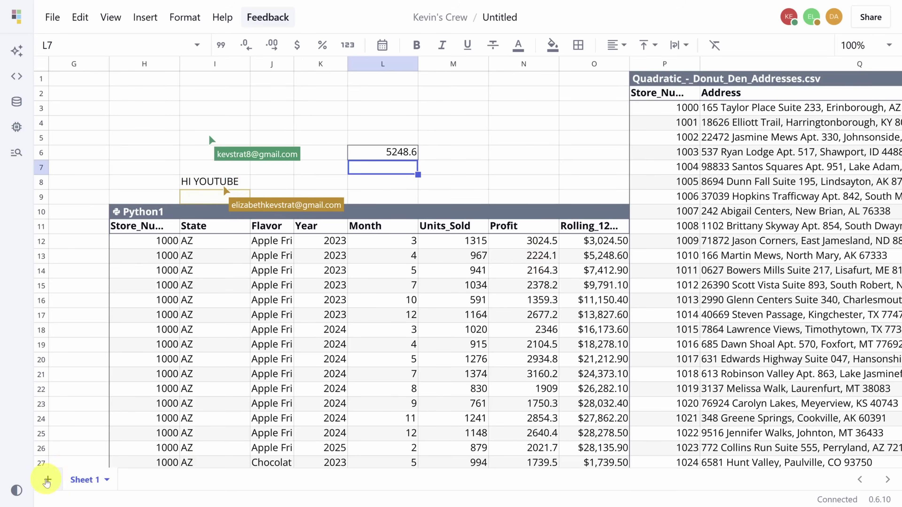
- Add Sheet 2, import Quadratic_-_Student_Test_Scores.csv into it at A1, and scroll through the rows
left_click(47, 480)
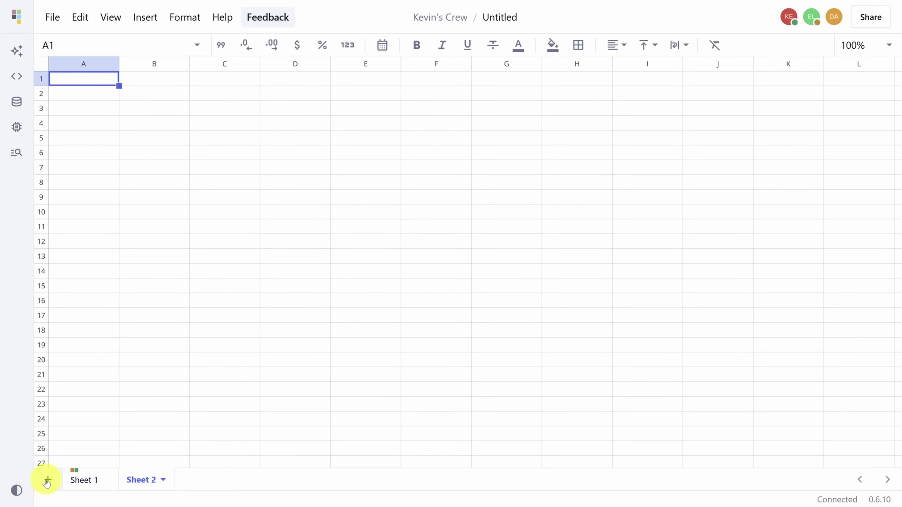
key("alt+Tab")
left_click(578, 399)
left_click_drag(639, 306, 76, 83)
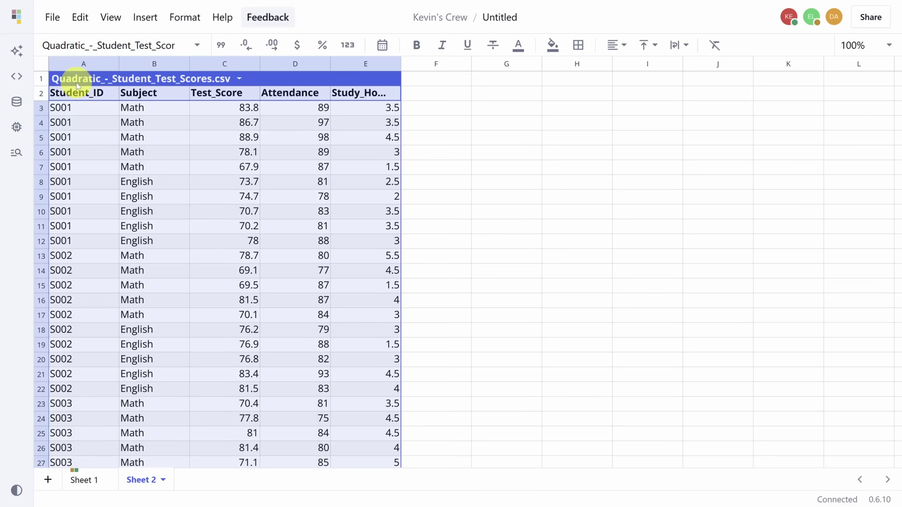
scroll(92, 106, "down", 10)
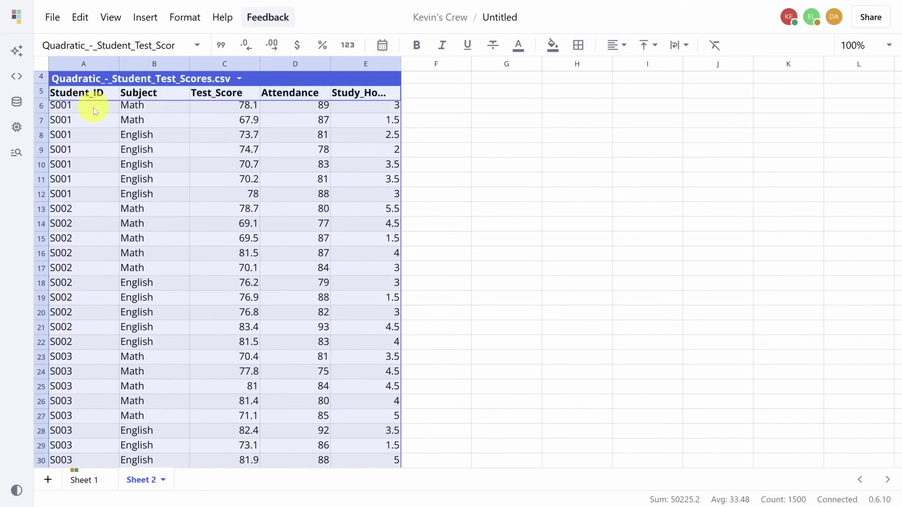
scroll(99, 139, "down", 13)
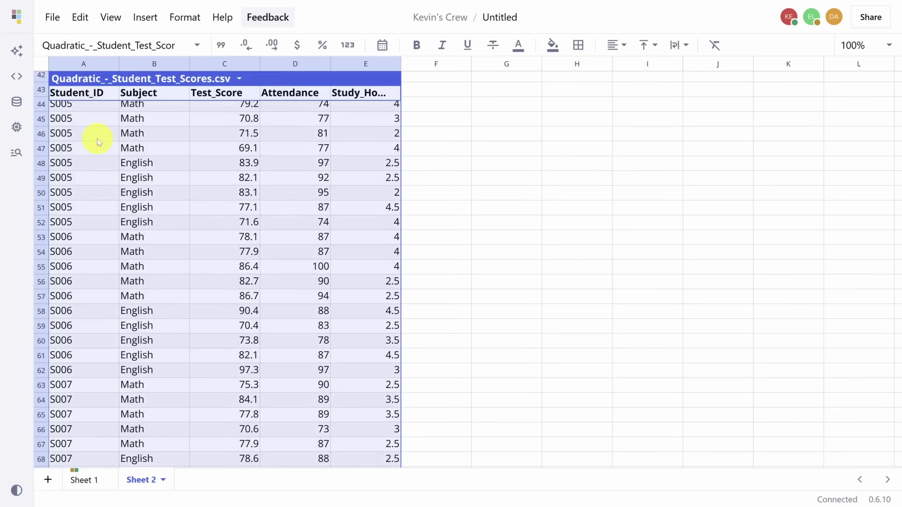
scroll(96, 155, "down", 1)
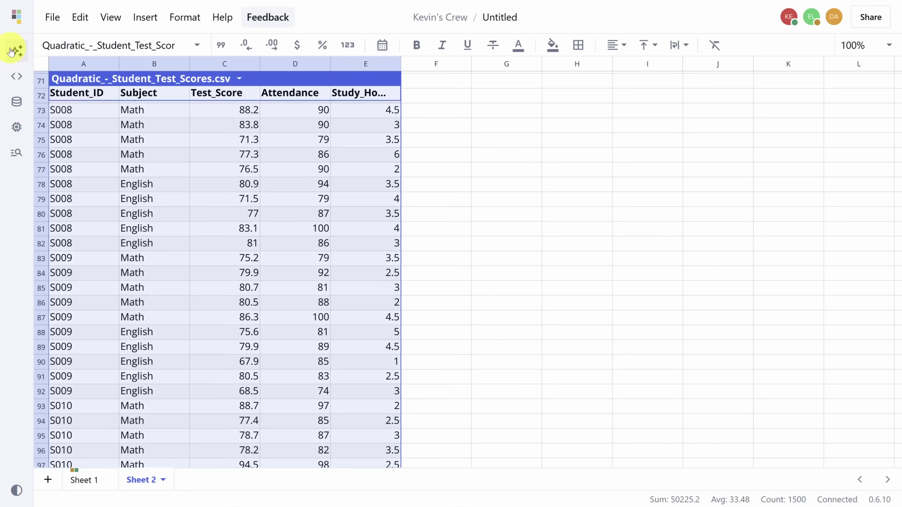
- Ask the sheet AI chat to 'Find insights in the students data set'
left_click(17, 51)
left_click(102, 427)
type("Find insights in the students data set")
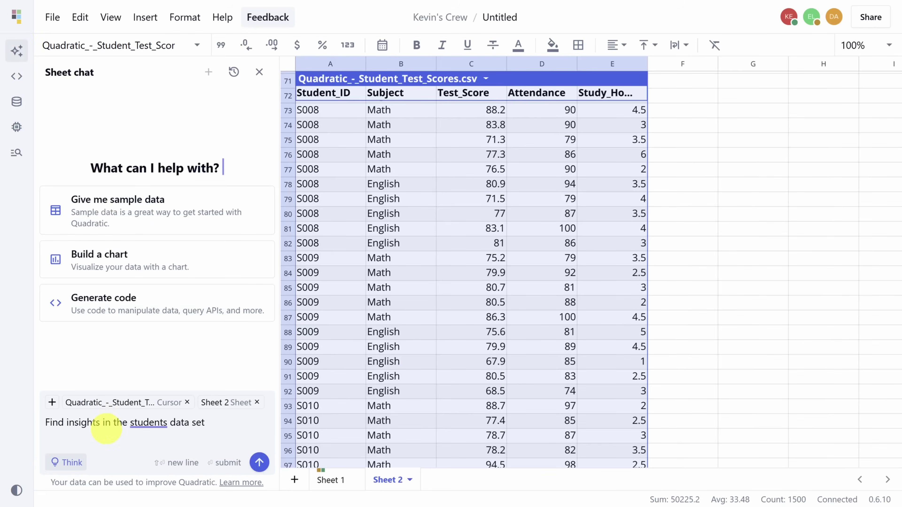
key("Return")
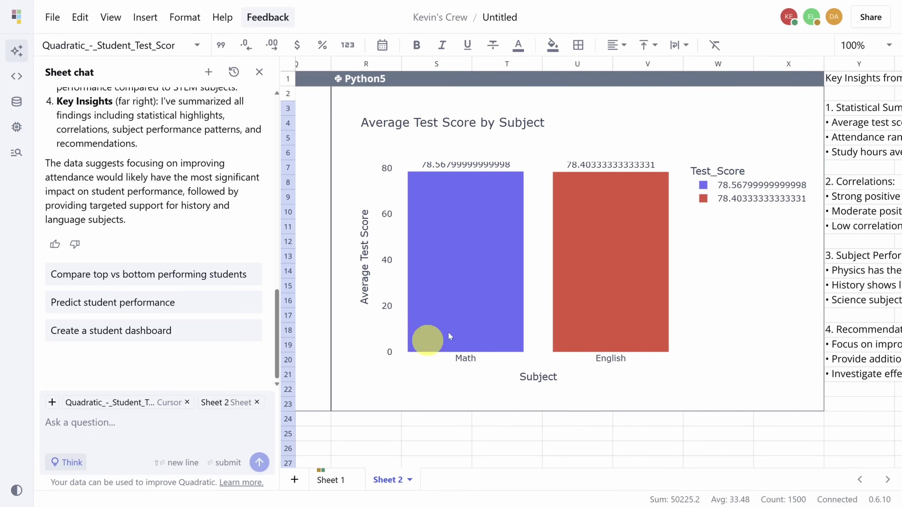
- Scroll Sheet 2 past the average-score-by-subject bar chart to read the Key Insights summary
scroll(153, 225, "up", 3)
scroll(153, 225, "up", 5)
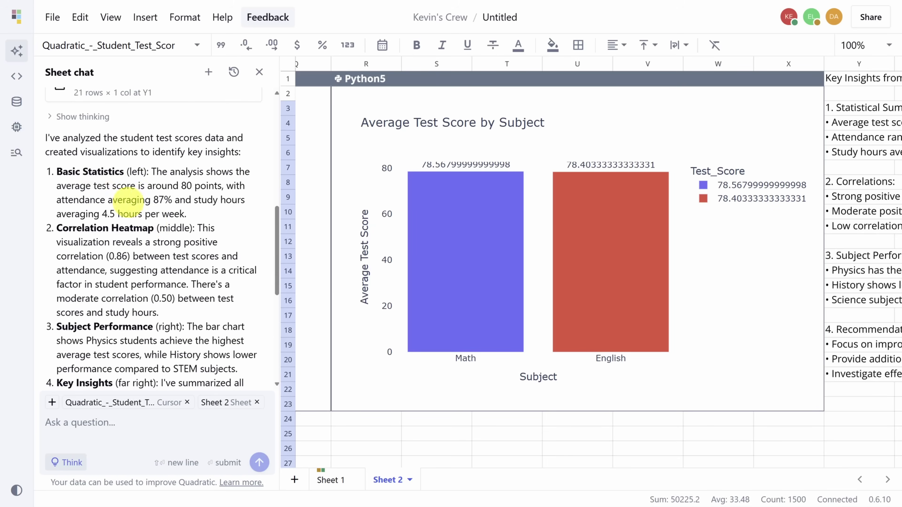
scroll(402, 227, "left", 7)
scroll(402, 226, "left", 5)
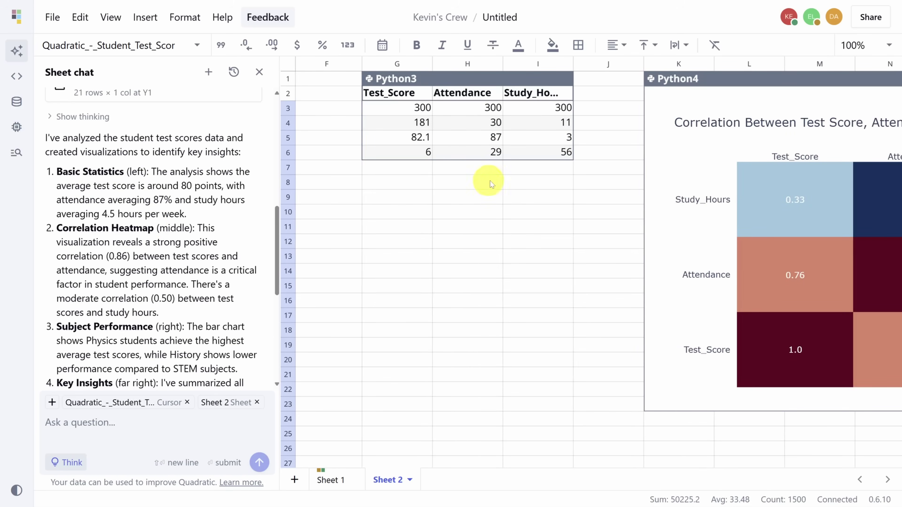
scroll(527, 191, "right", 5)
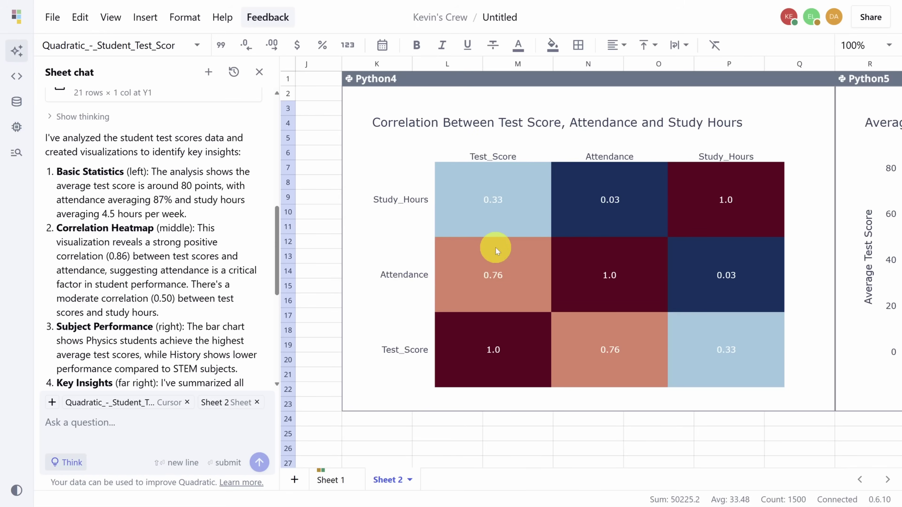
scroll(542, 244, "right", 7)
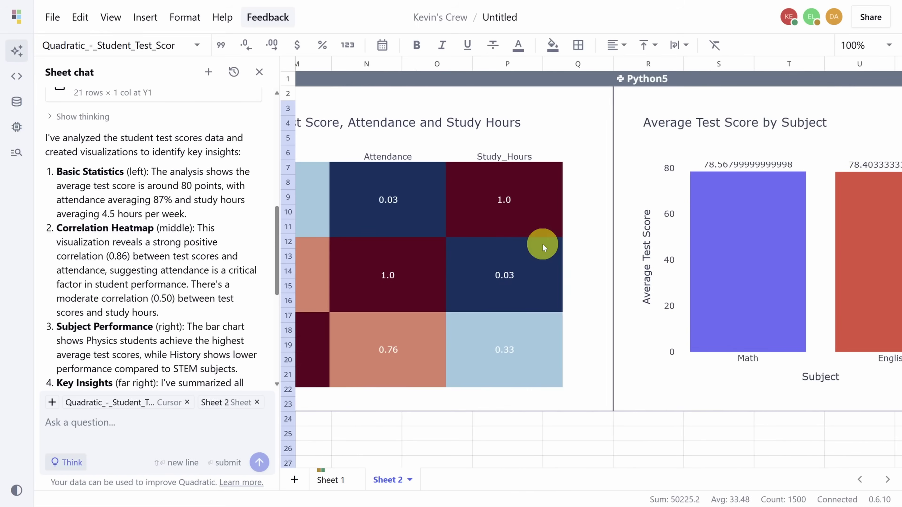
scroll(543, 244, "right", 3)
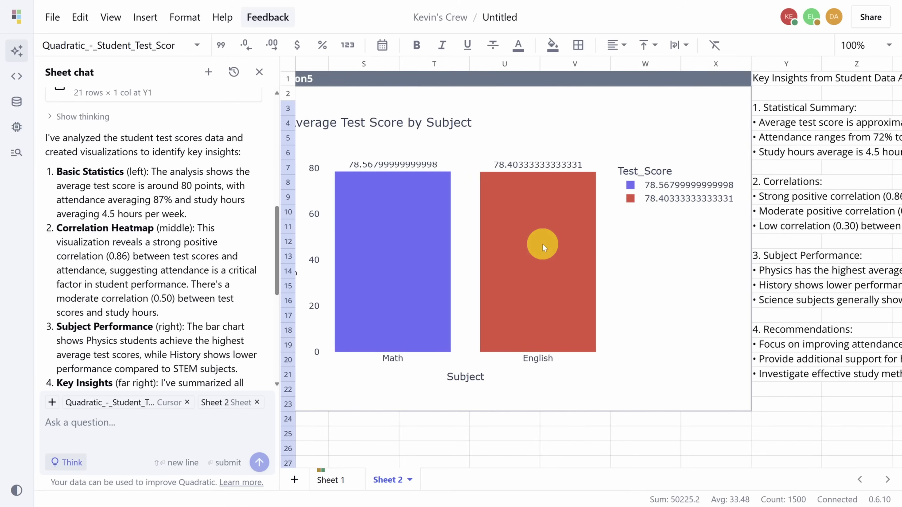
scroll(543, 244, "right", 4)
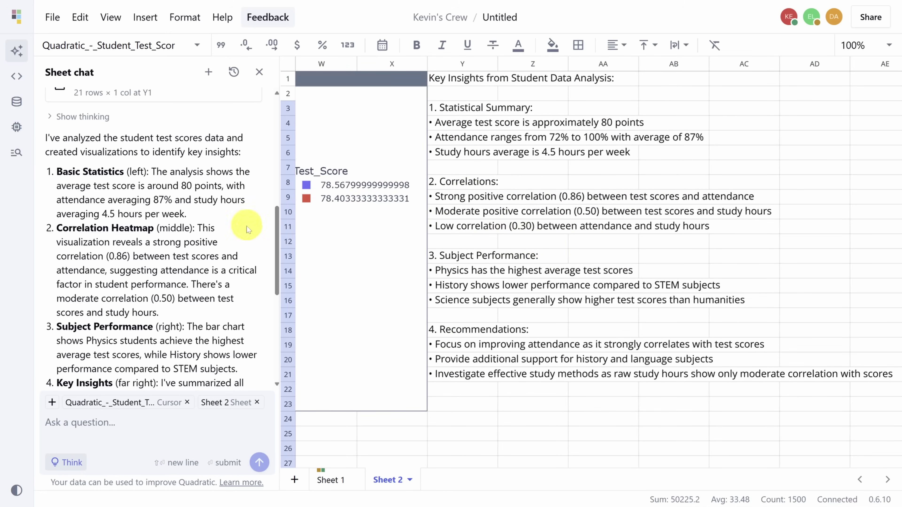
scroll(157, 259, "down", 5)
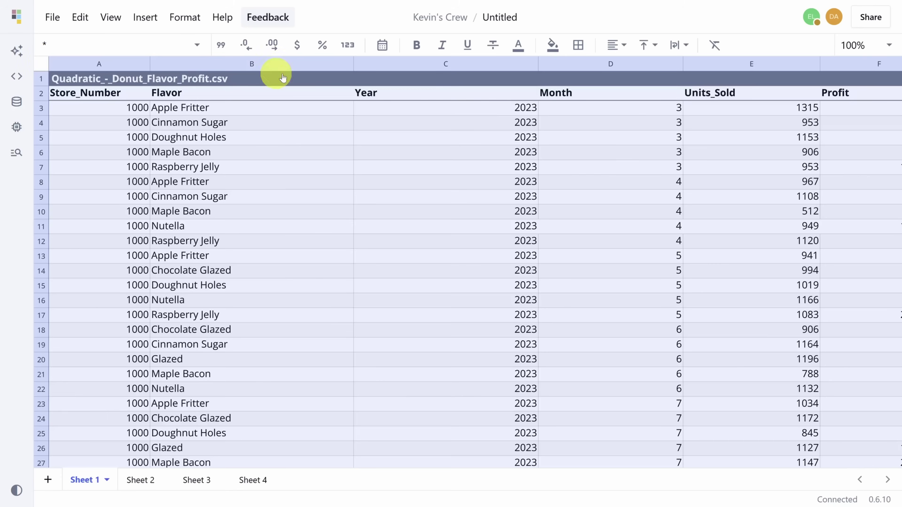
- Autofit the Flavor column, then try a formula in C3, which is refused inside the table
double_click(353, 65)
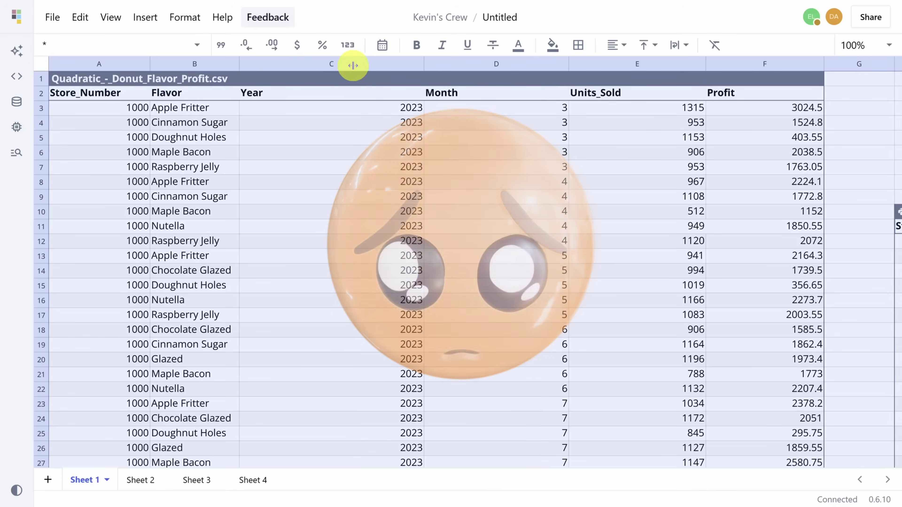
left_click(341, 109)
key("equal")
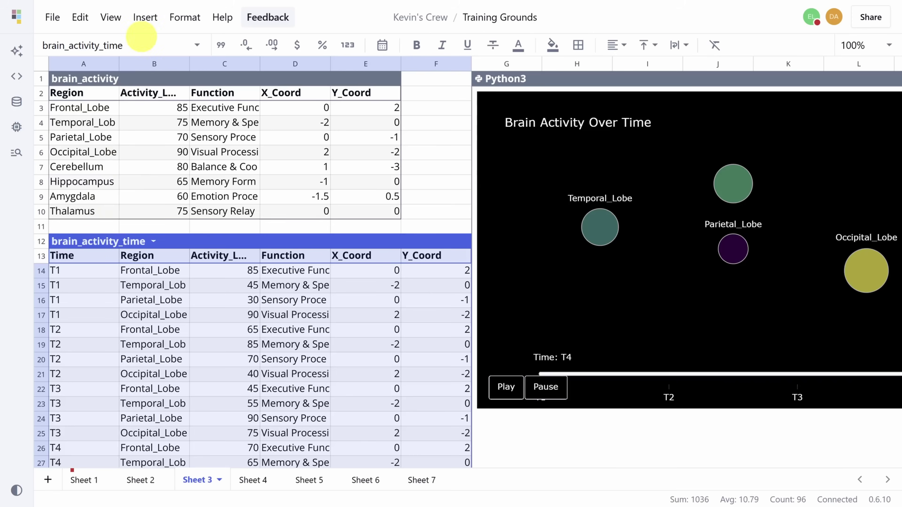
- Review the Insert > Data import options, then paste a random forest regression request into Sheet 3's chat
left_click(144, 18)
mouse_move(169, 98)
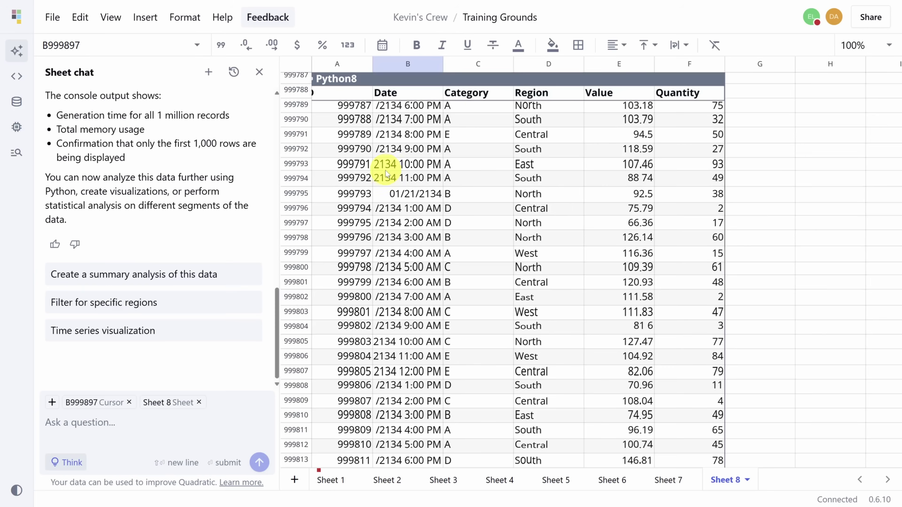
scroll(387, 184, "down", 15)
scroll(387, 192, "down", 20)
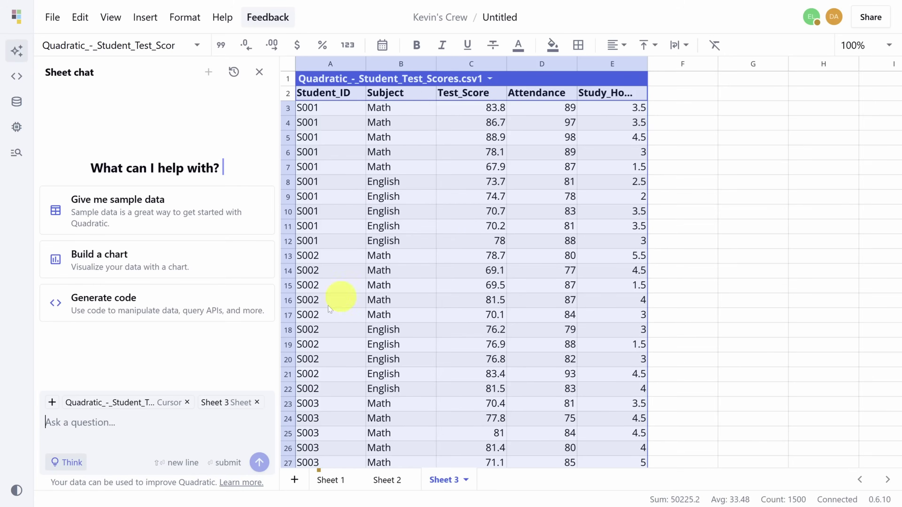
type("Run a random forest regression on Test Score based on Attendance and Study Hours")
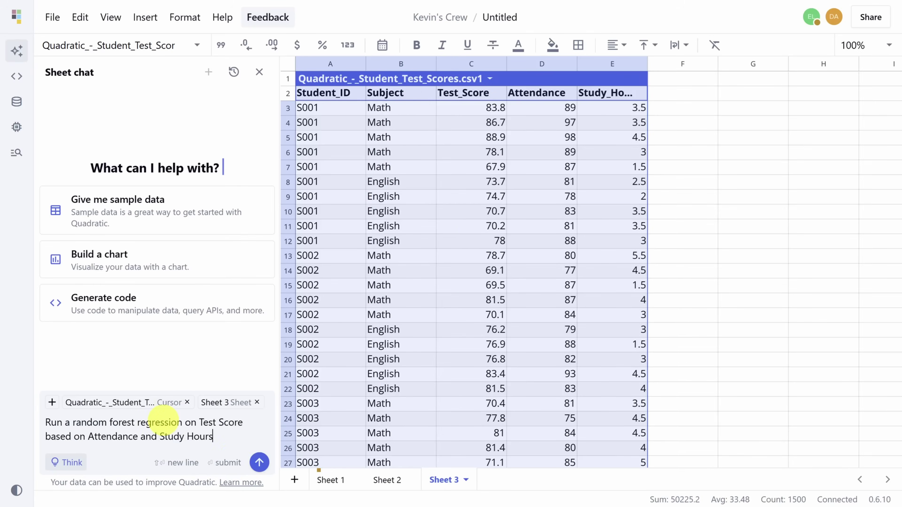
- Submit the regression request, then rerun Python6 with test_size 0.25, giving R-squared 0.6070874897
left_click(258, 462)
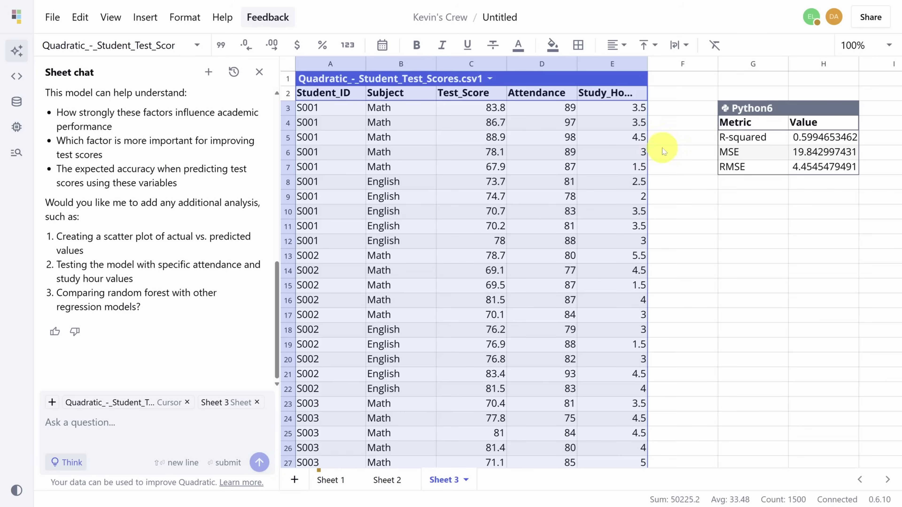
left_click(744, 109)
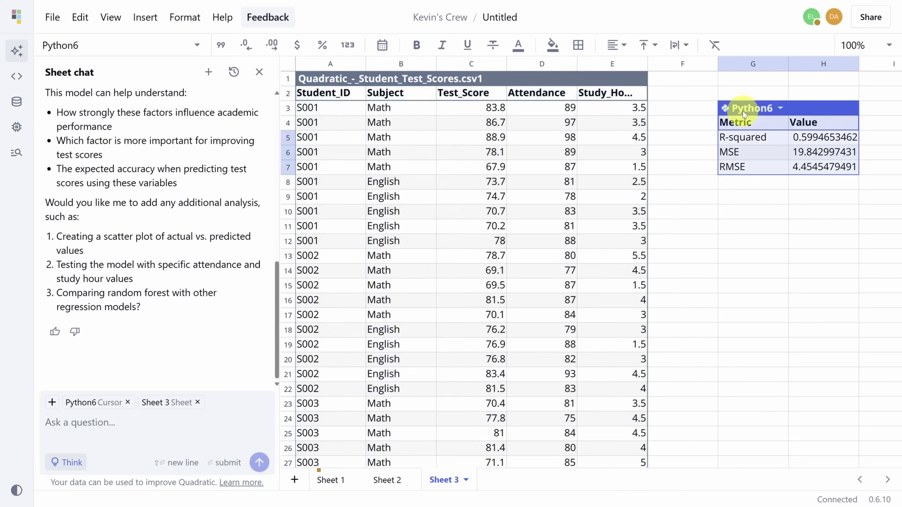
left_click(780, 111)
left_click(714, 287)
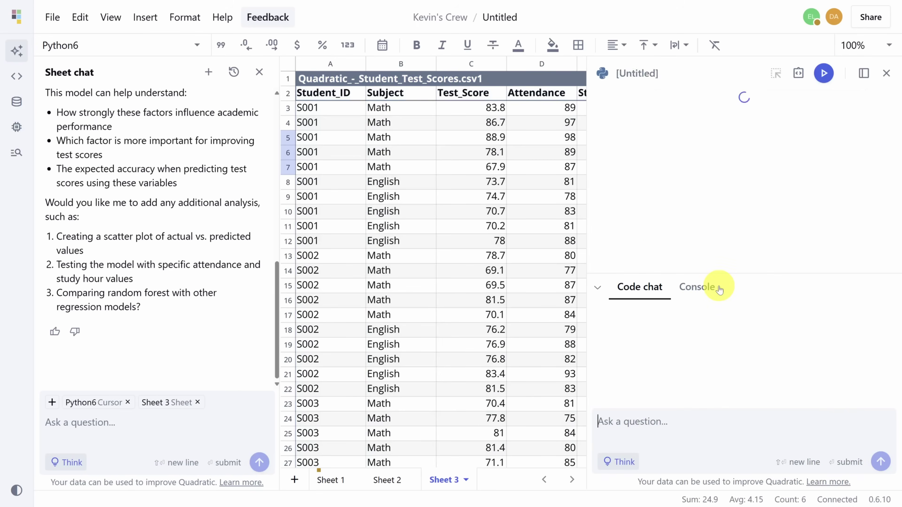
scroll(726, 204, "down", 10)
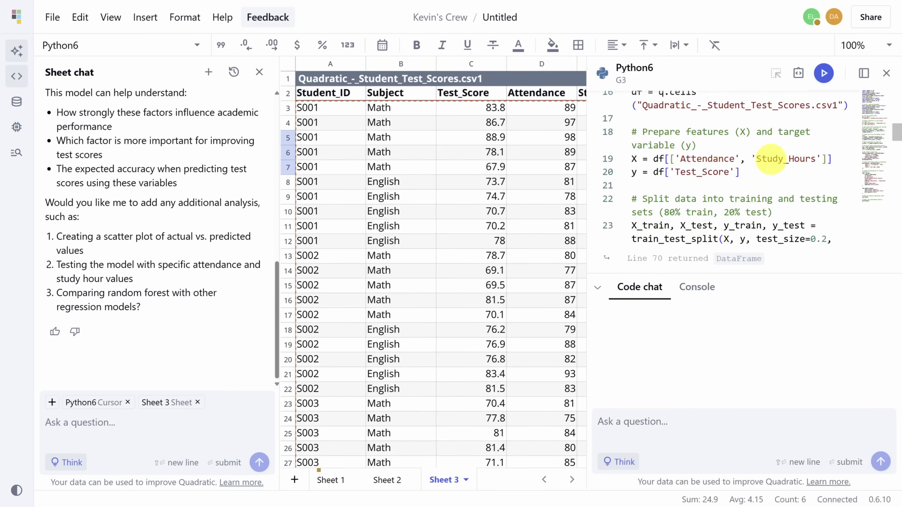
type("5")
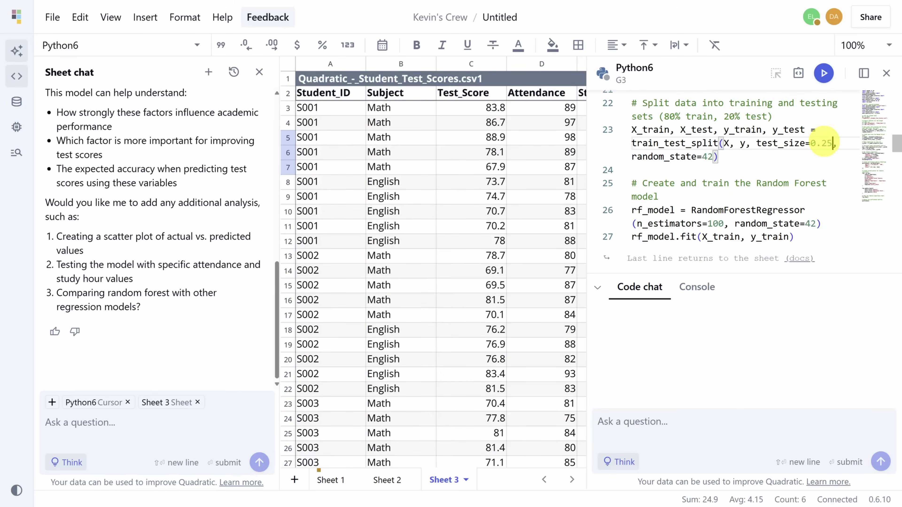
left_click(823, 74)
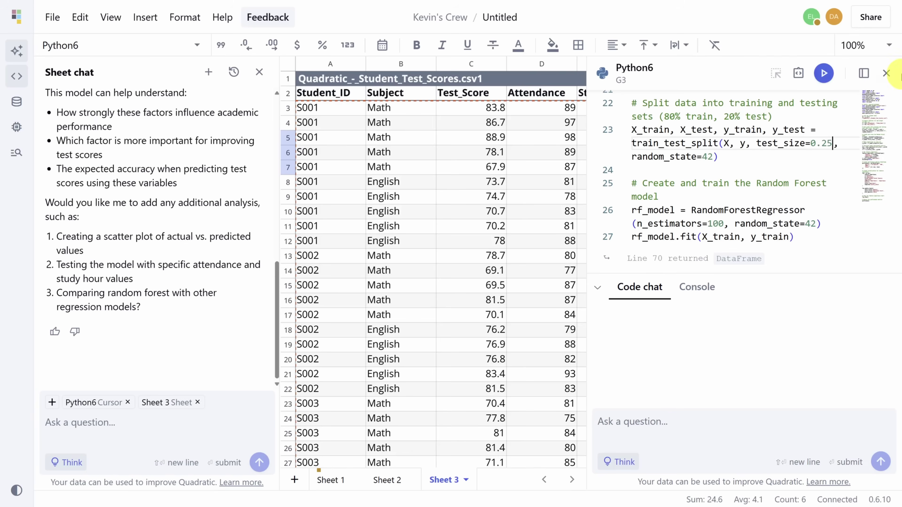
left_click(886, 73)
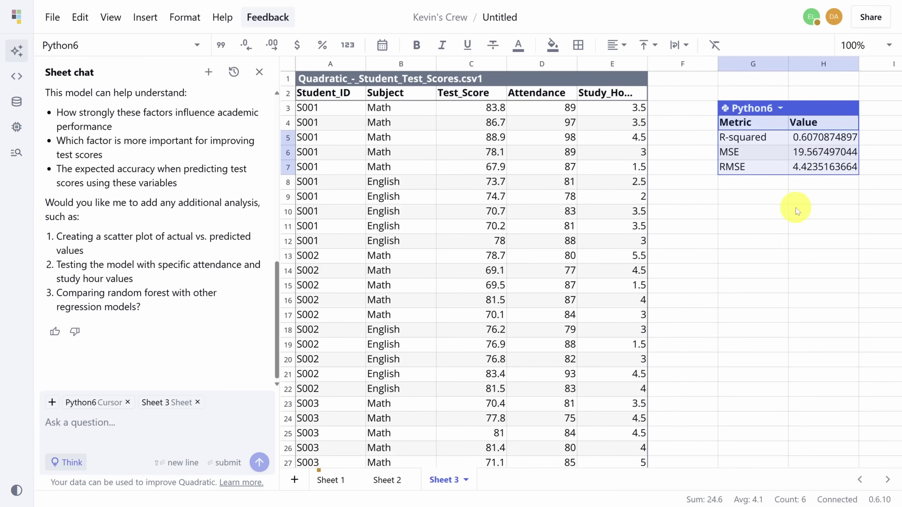
- Add Sheet 4, have the AI fetch NY Times top stories into a table, and view Connections
left_click(295, 480)
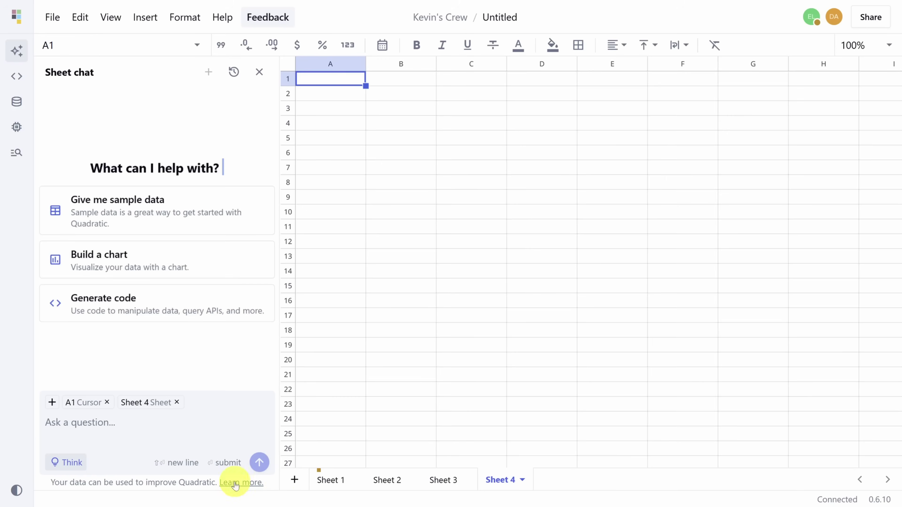
key("ctrl+v")
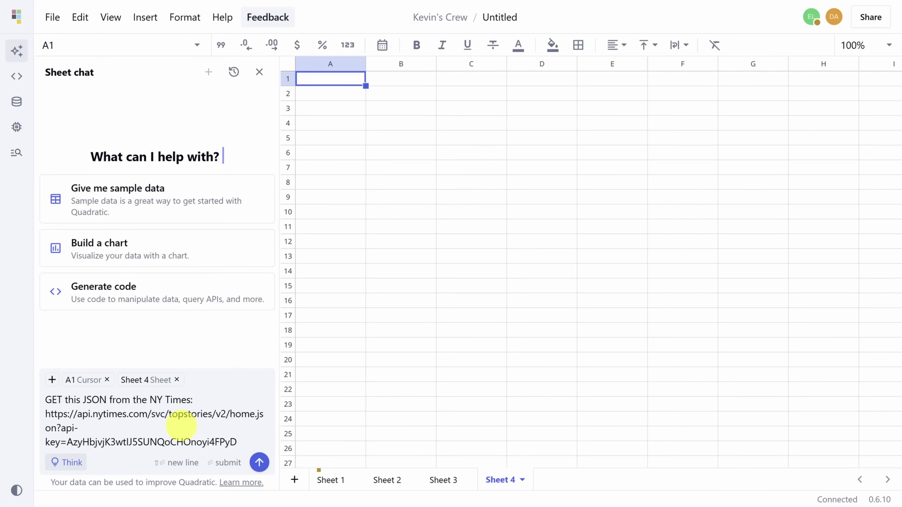
key("Return")
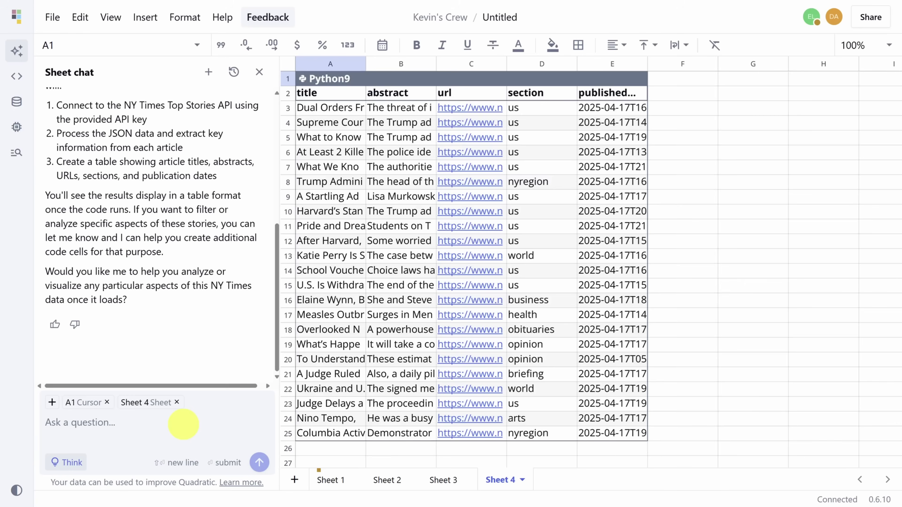
left_click(17, 101)
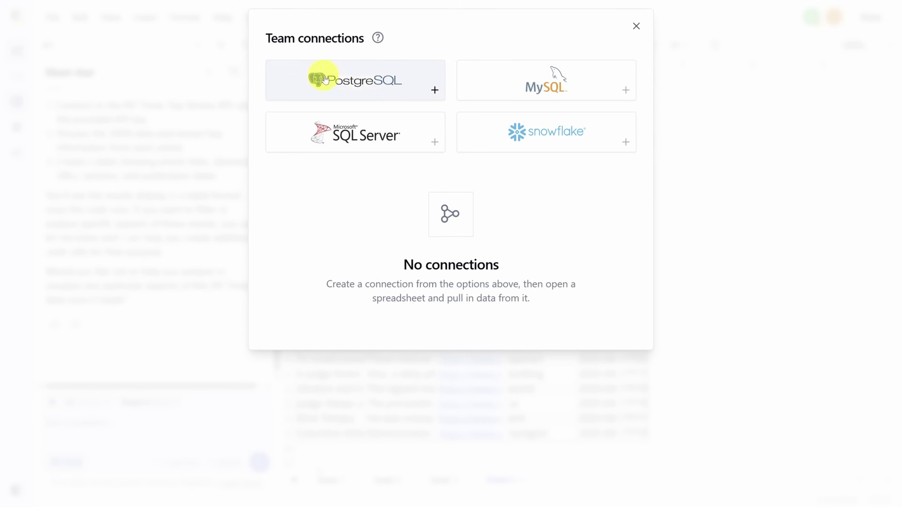
- Create a PostgreSQL connection and open a query on the RNA Sequences connection
left_click(375, 75)
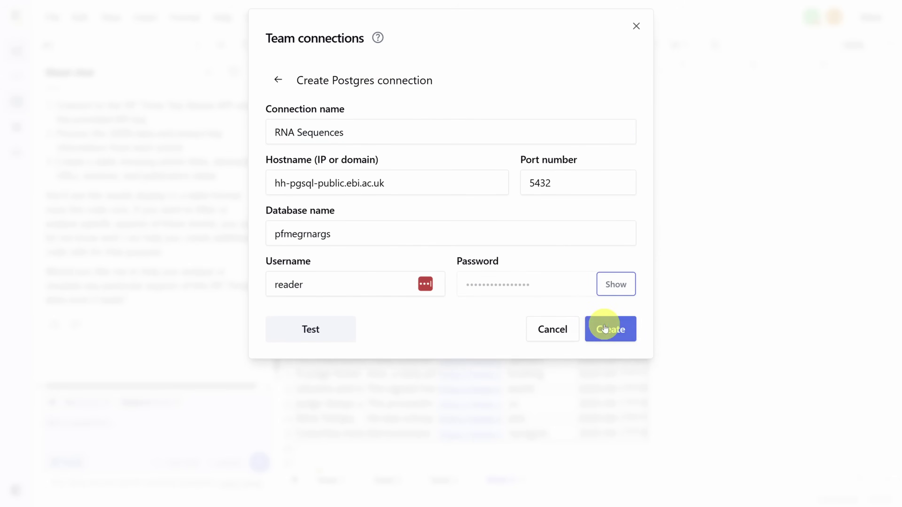
left_click(606, 328)
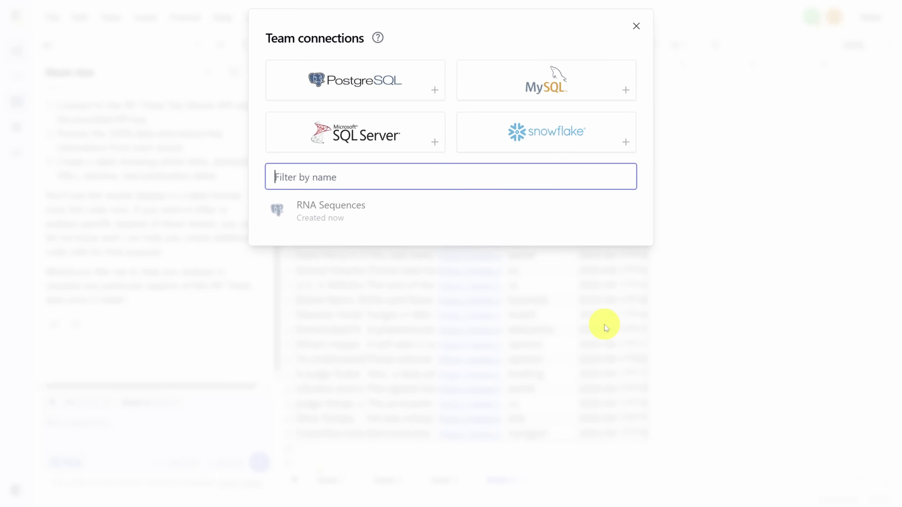
left_click(362, 206)
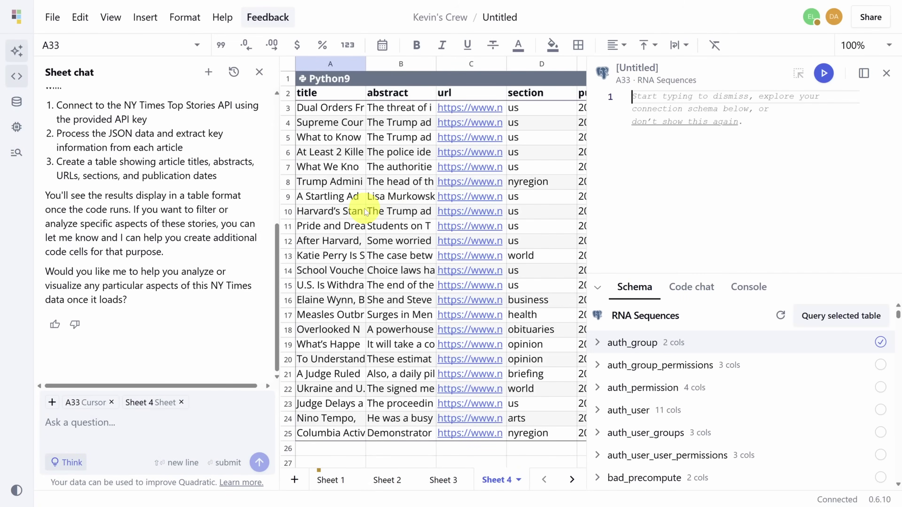
- Have Code chat write and accept a query listing RNA types and counts, led by misc_RNA at 5042409
left_click(690, 287)
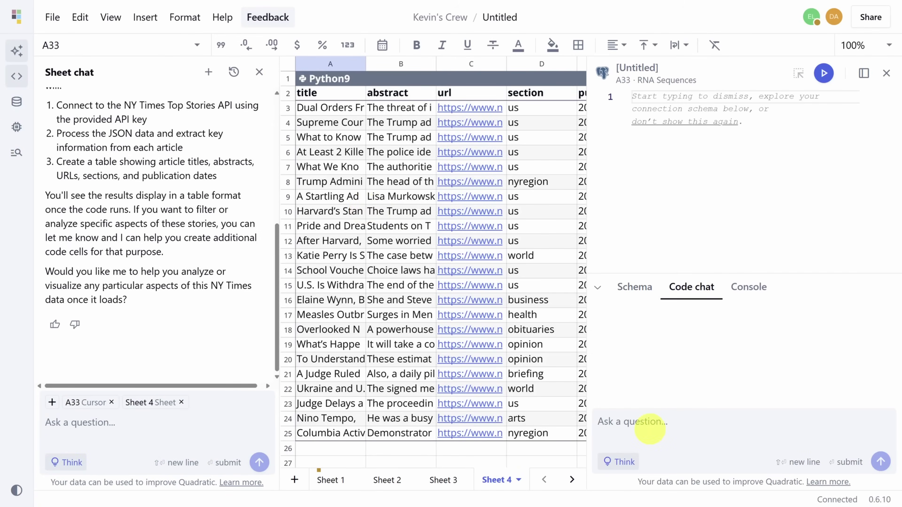
left_click(645, 424)
type("Find the RNA types and their counts")
key("Return")
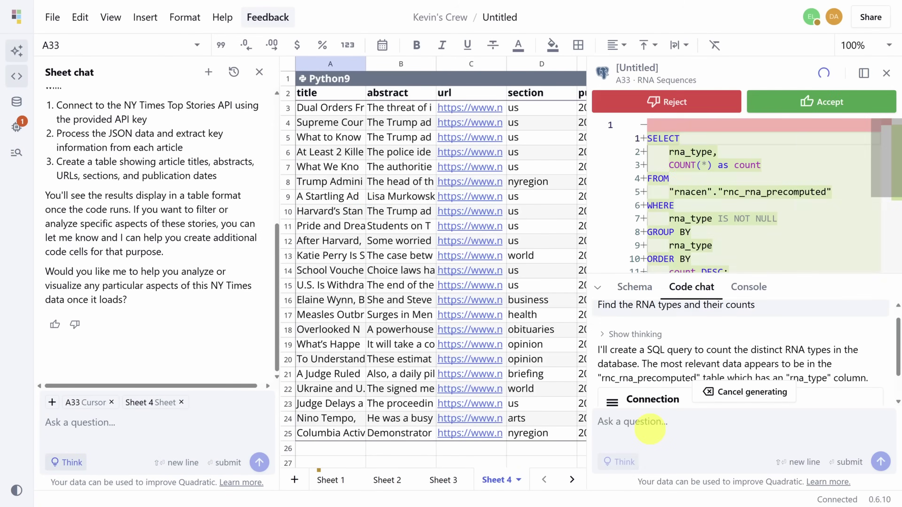
left_click(829, 102)
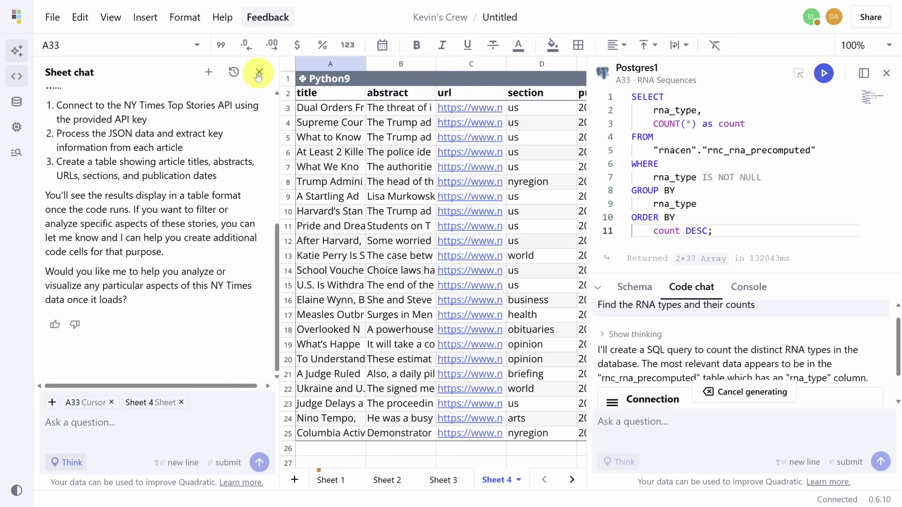
left_click(260, 72)
scroll(270, 266, "down", 5)
scroll(270, 268, "down", 5)
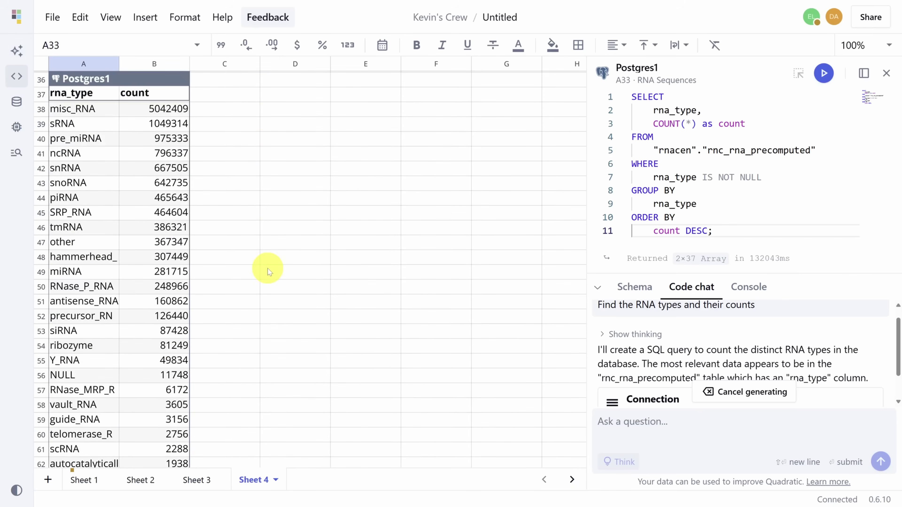